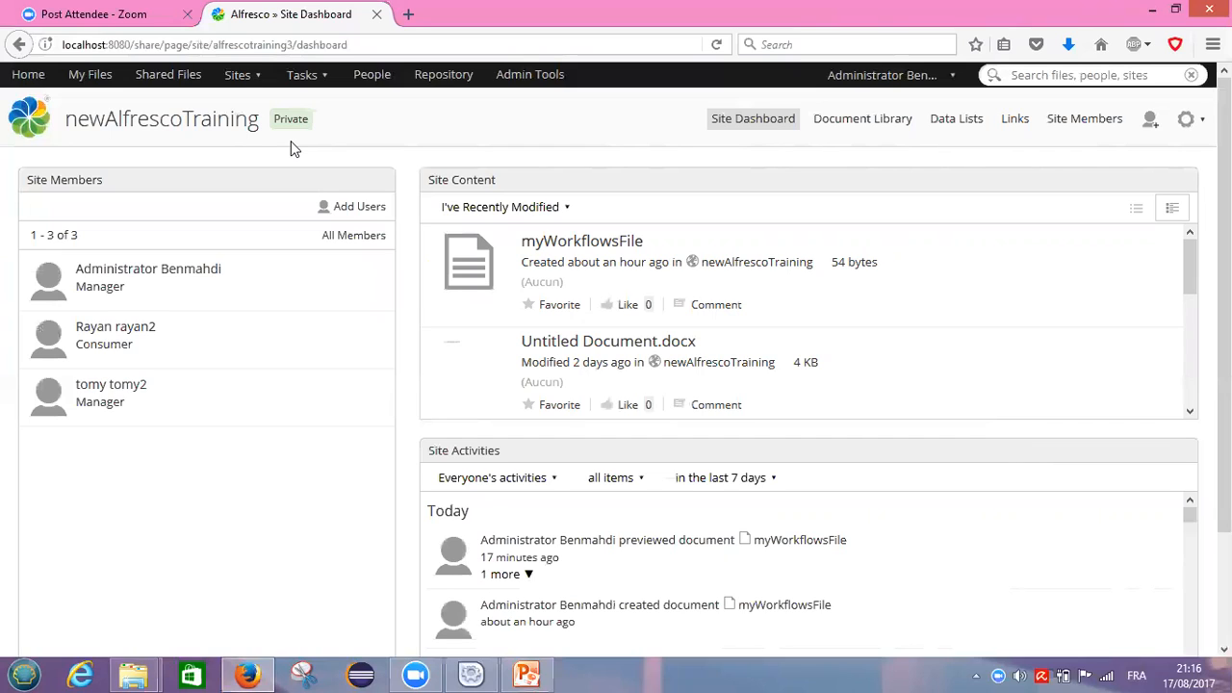
Upload the endUsersPPT Word document from the Bureau folder into folder1 of the site's document library
left_click(862, 125)
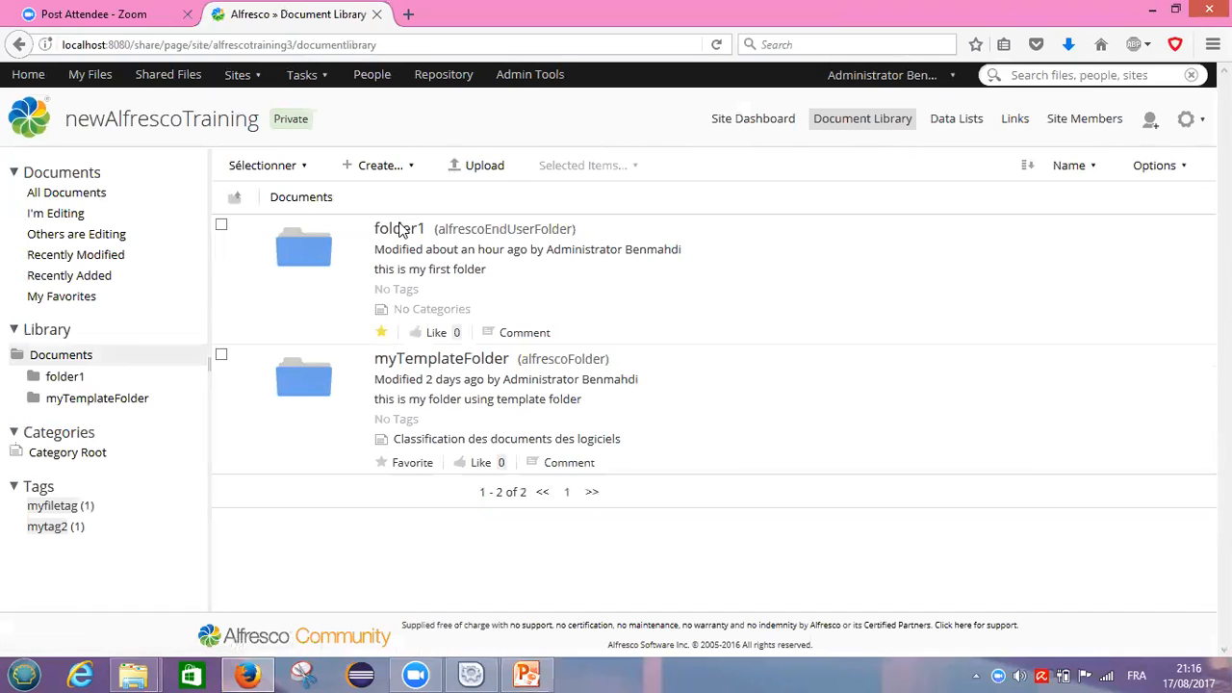
left_click(402, 236)
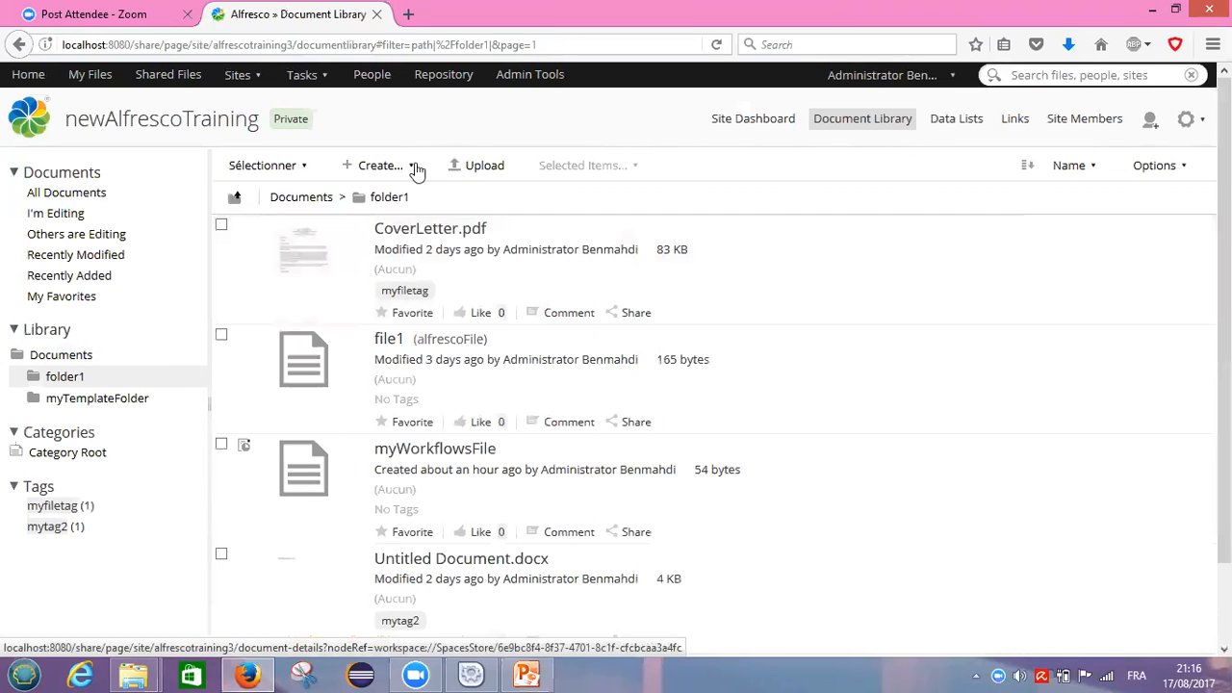
left_click(483, 168)
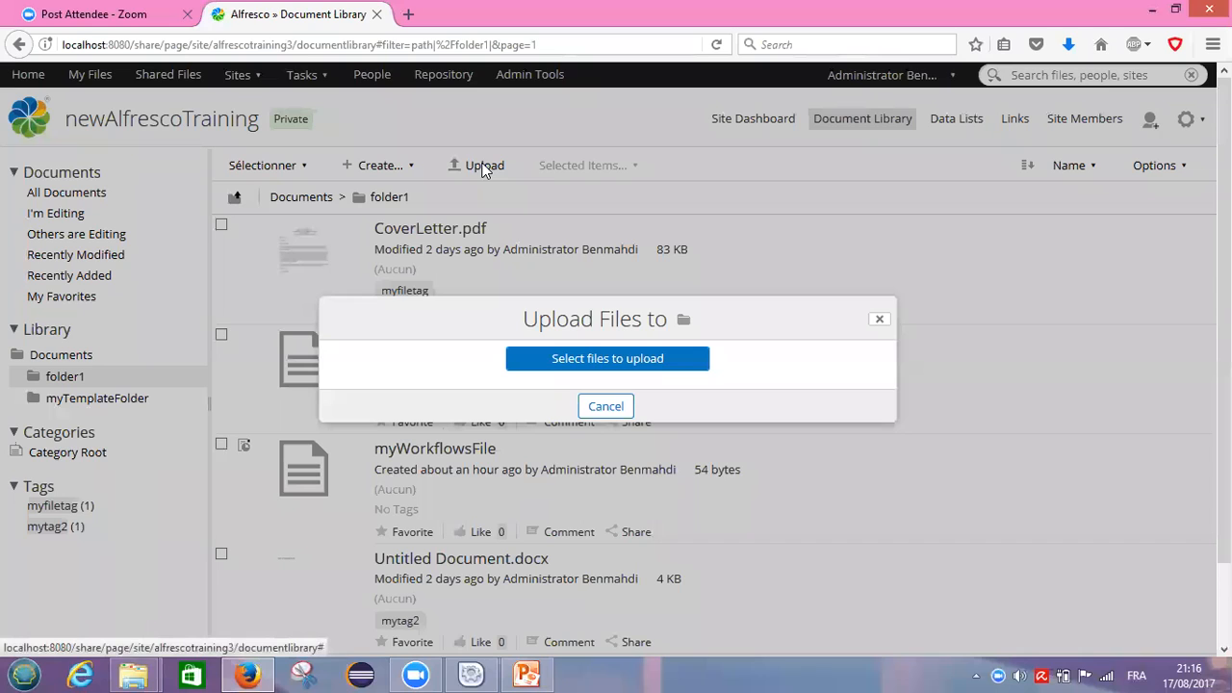
left_click(633, 363)
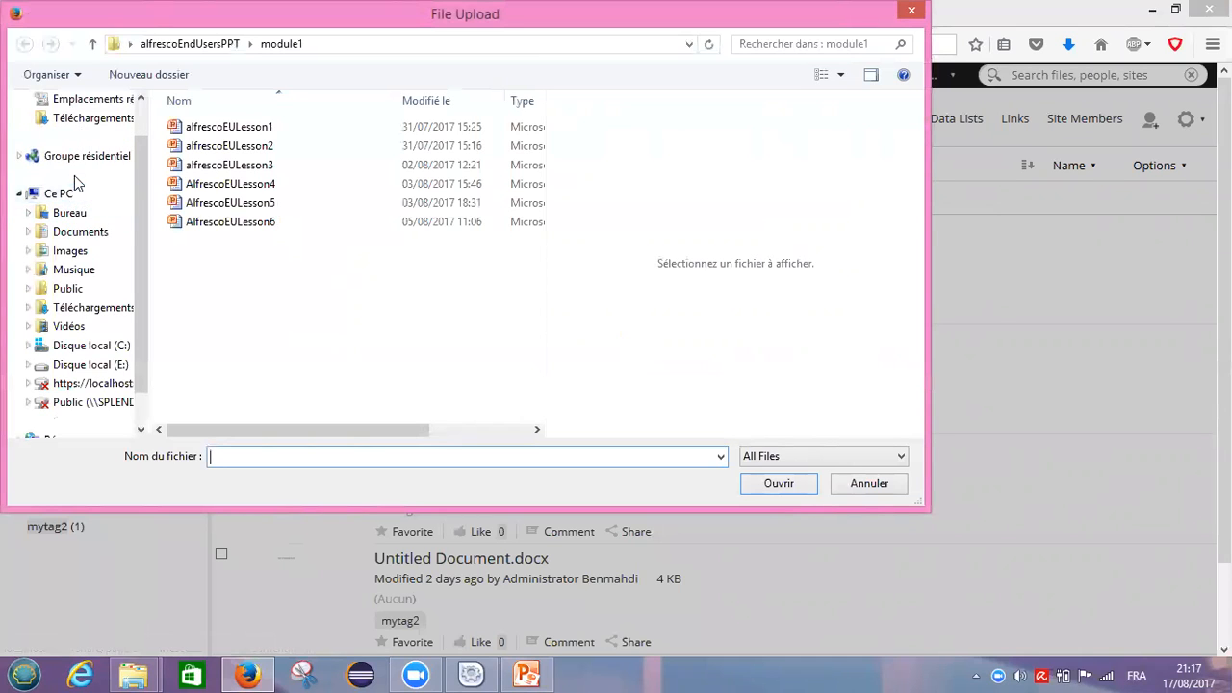
left_click(78, 216)
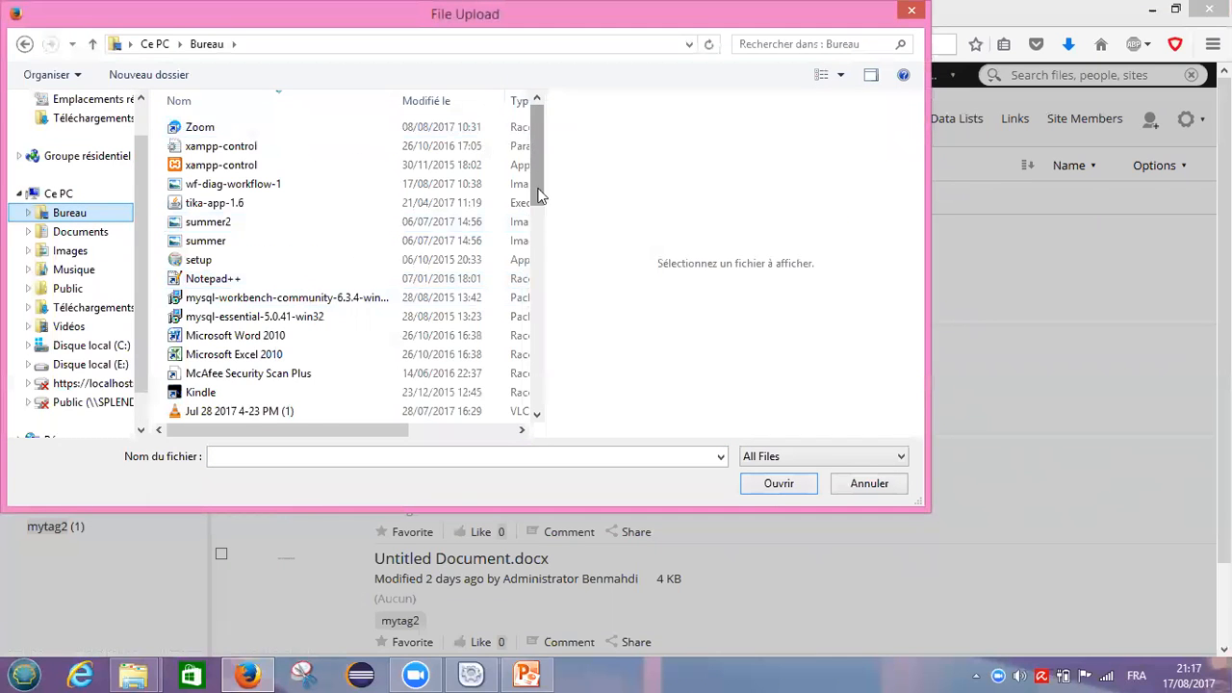
scroll(539, 202, "down", 4)
left_click_drag(540, 234, 542, 255)
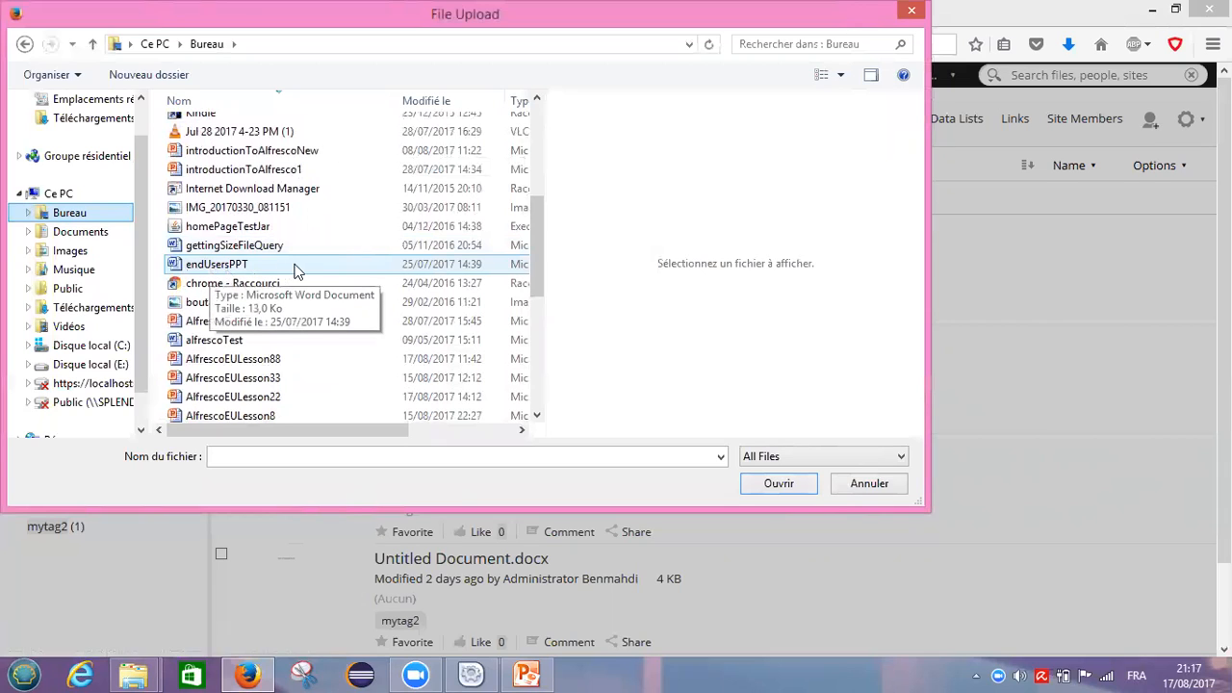
double_click(220, 272)
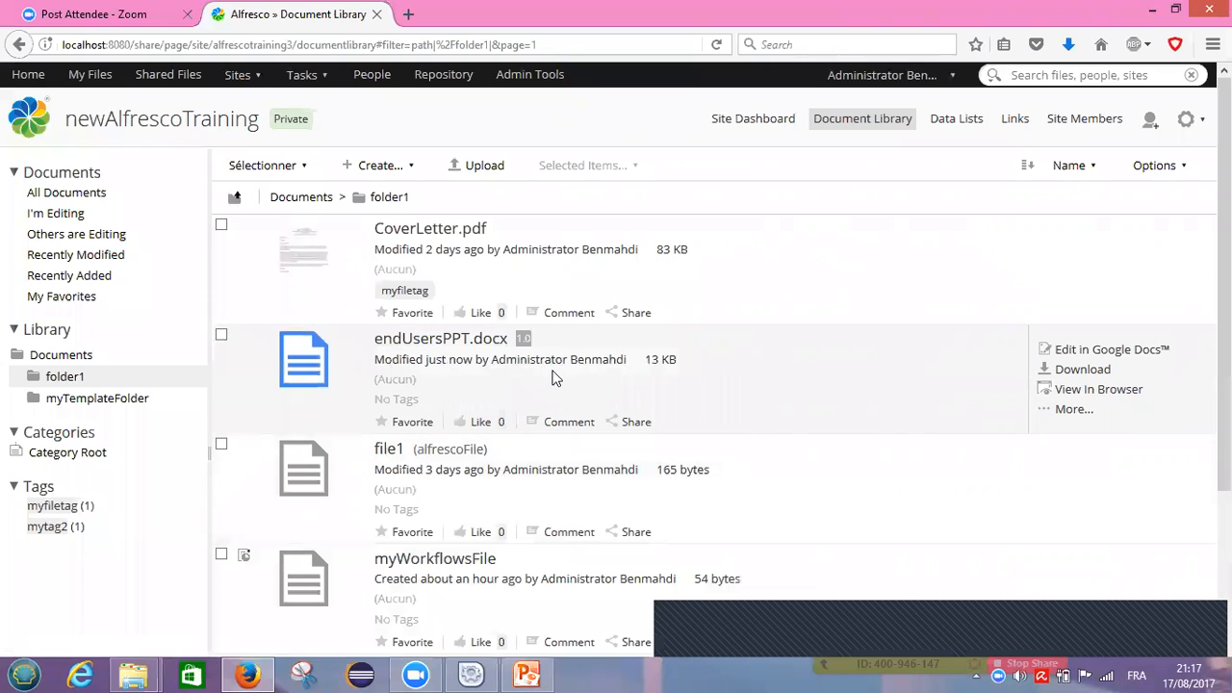
left_click(1076, 412)
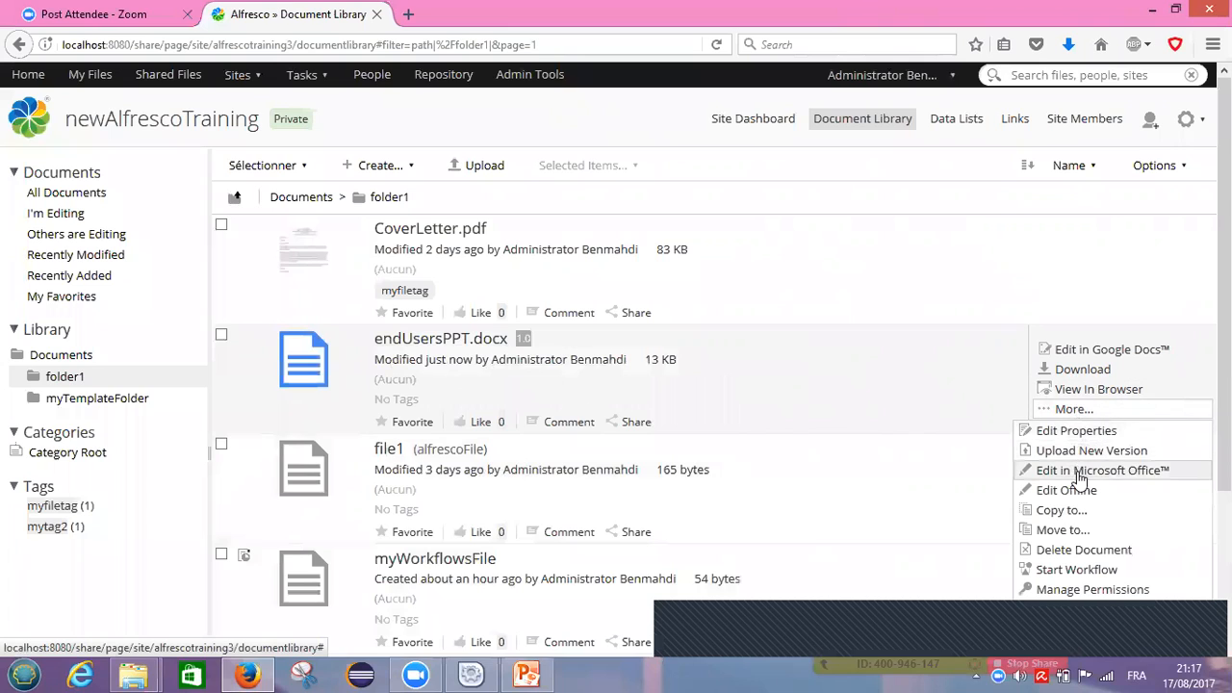
left_click(1087, 589)
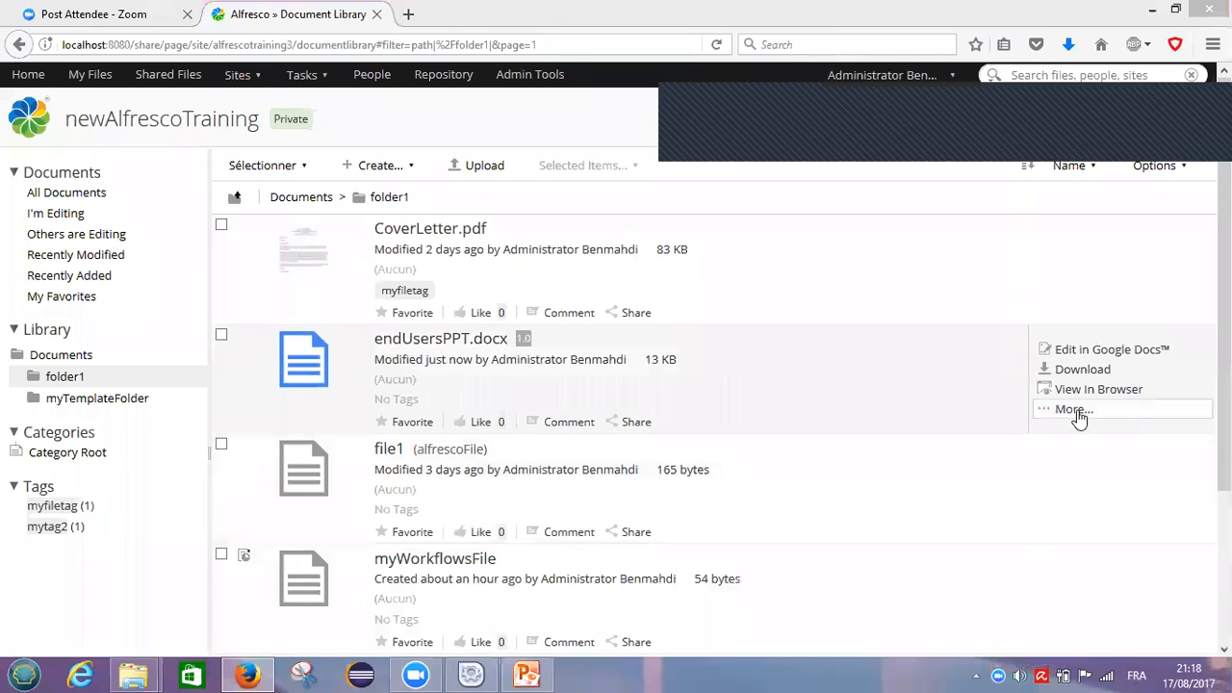
left_click(1073, 409)
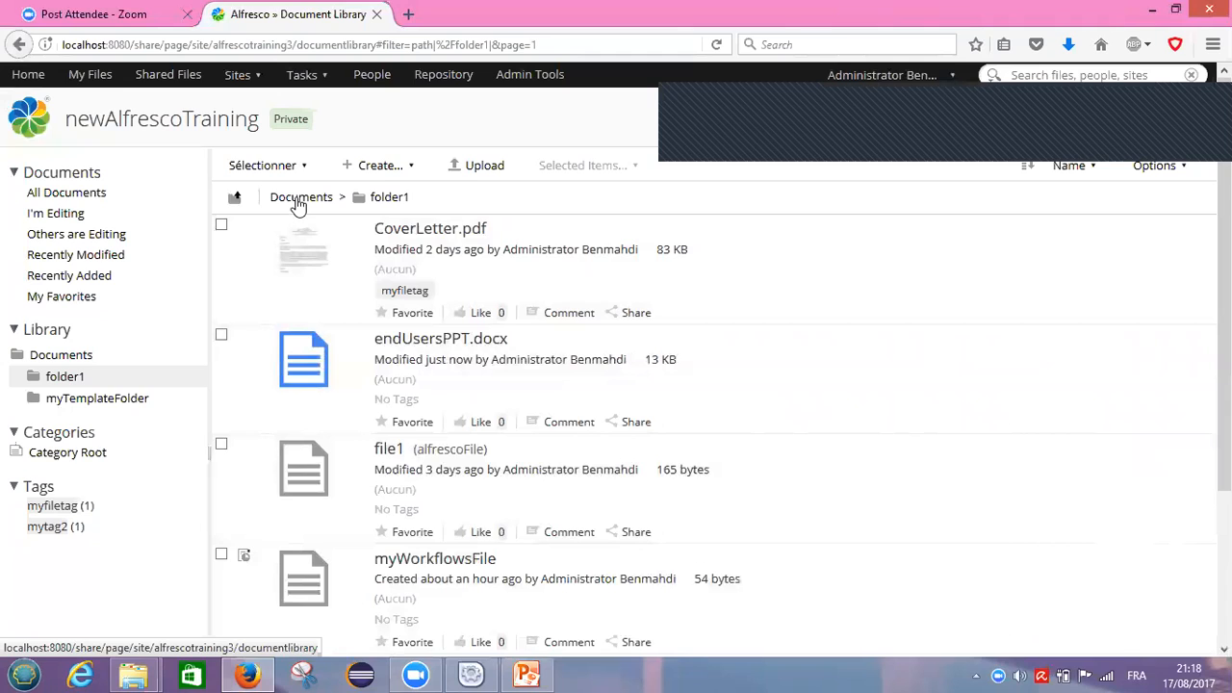
Return to the Documents root and start creating a new rule for folder1
left_click(298, 198)
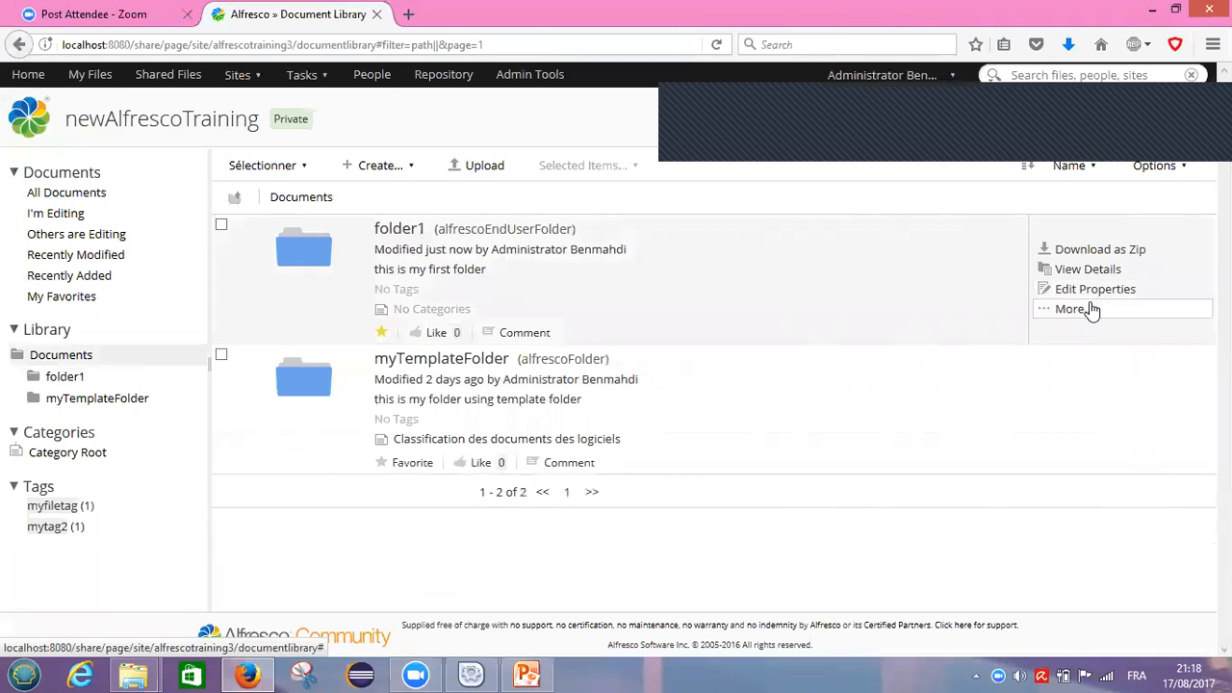
left_click(1091, 309)
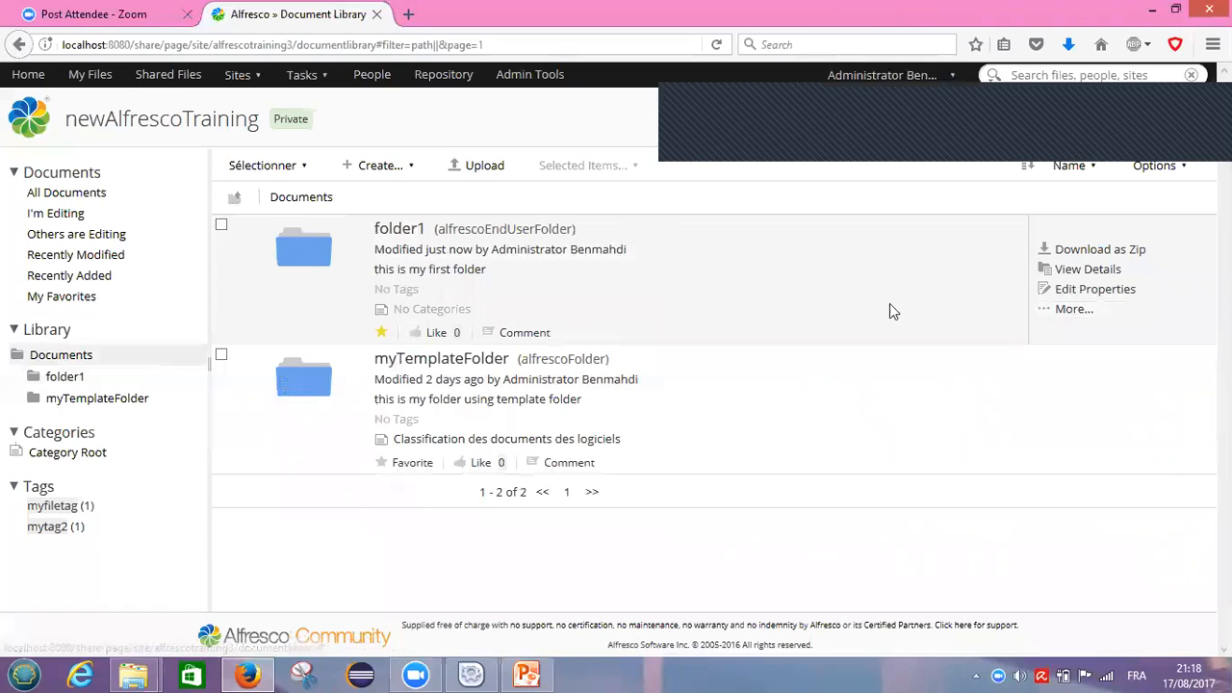
left_click(1085, 312)
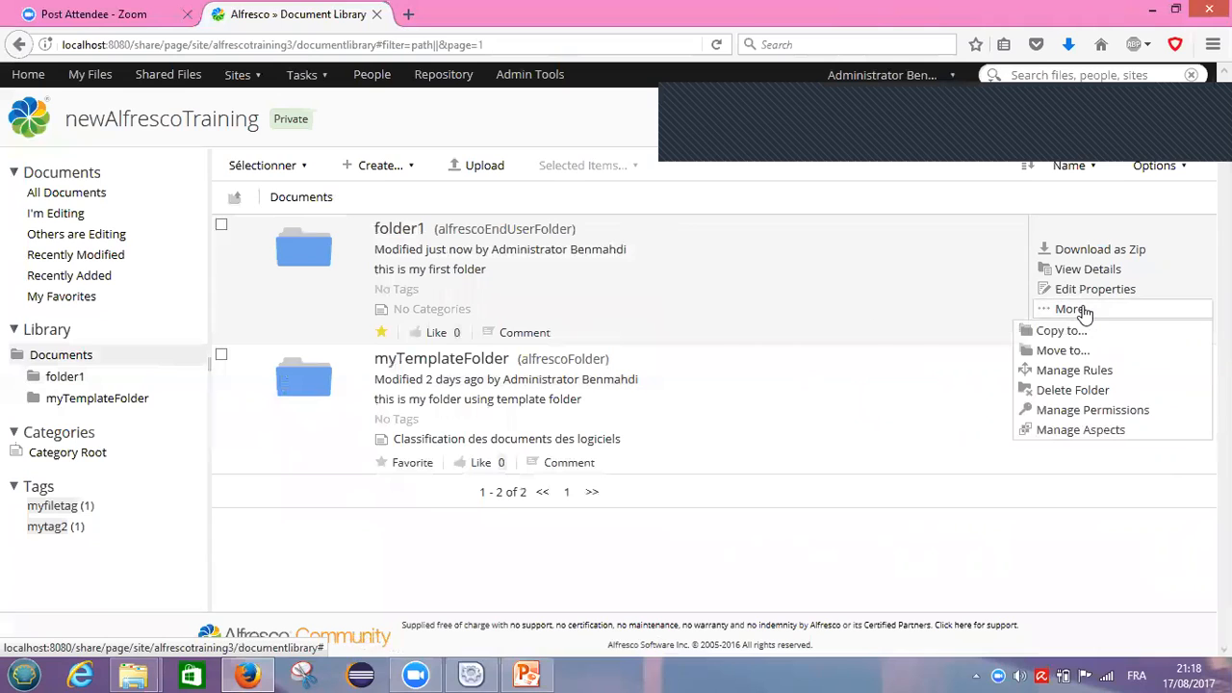
left_click(1078, 376)
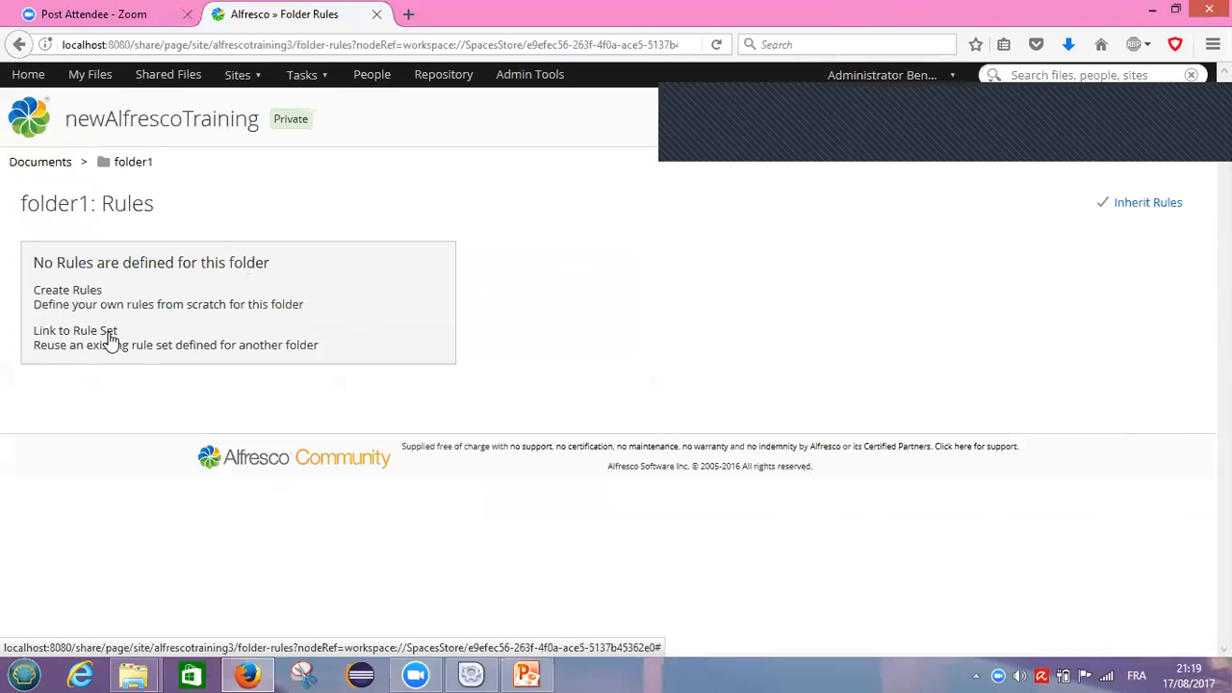
left_click(60, 296)
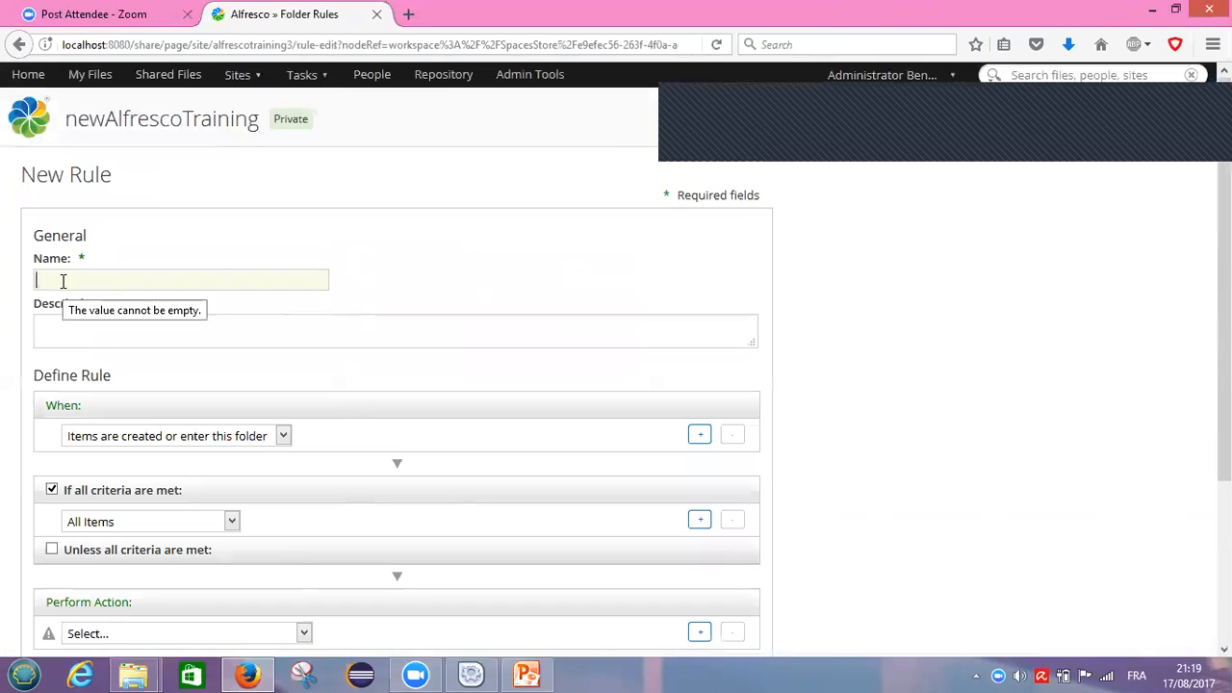
Name the new rule AmelRule
type("A")
type("mel")
type("R")
type("ule")
left_click(62, 281)
type("l")
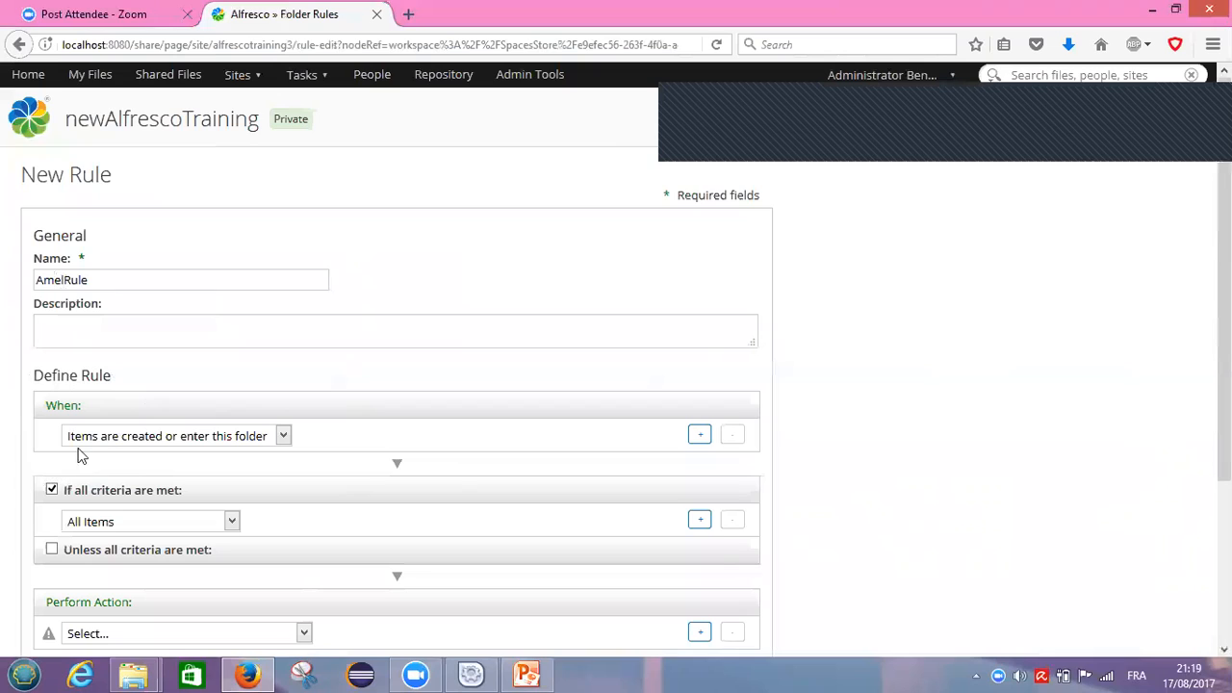
Have the rule run when items are created or enter this folder, with All Items as the criterion
left_click(283, 438)
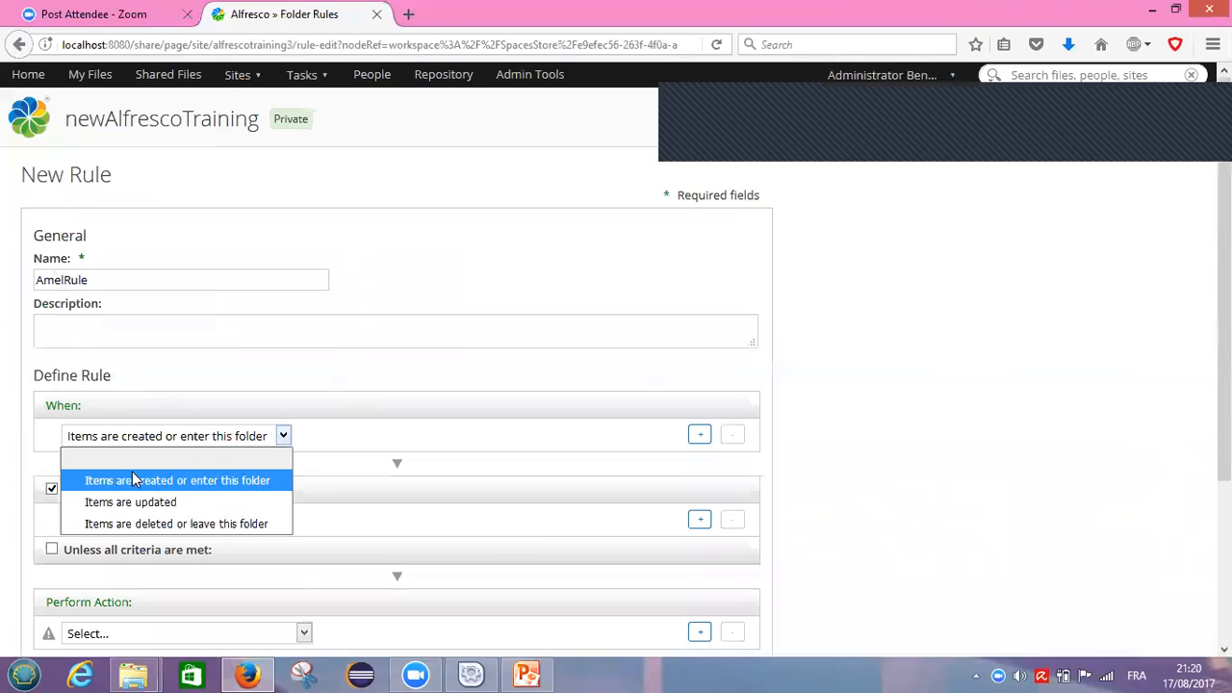
left_click(249, 480)
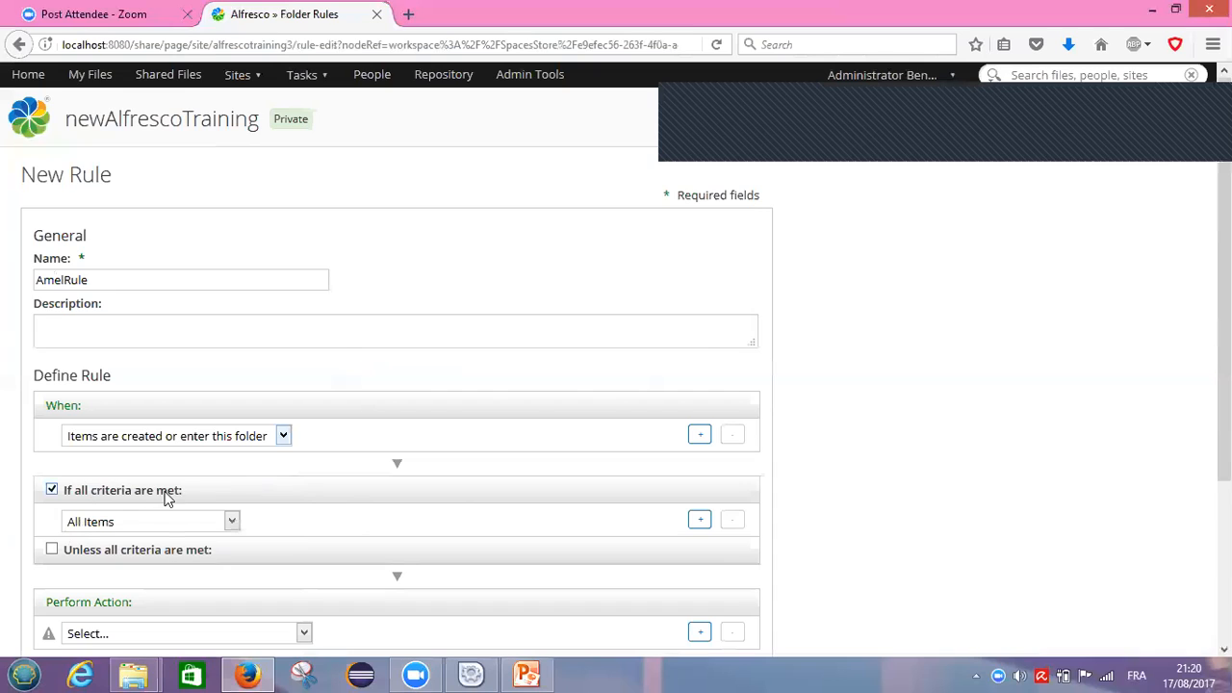
left_click(231, 521)
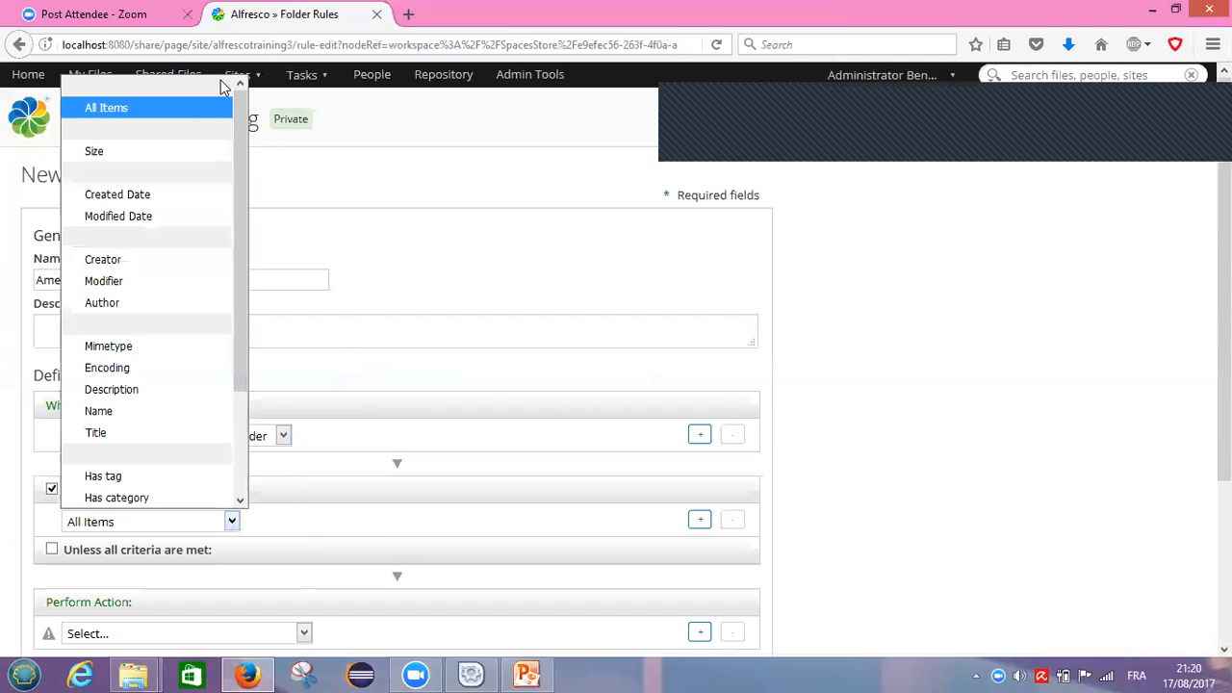
left_click_drag(242, 199, 241, 346)
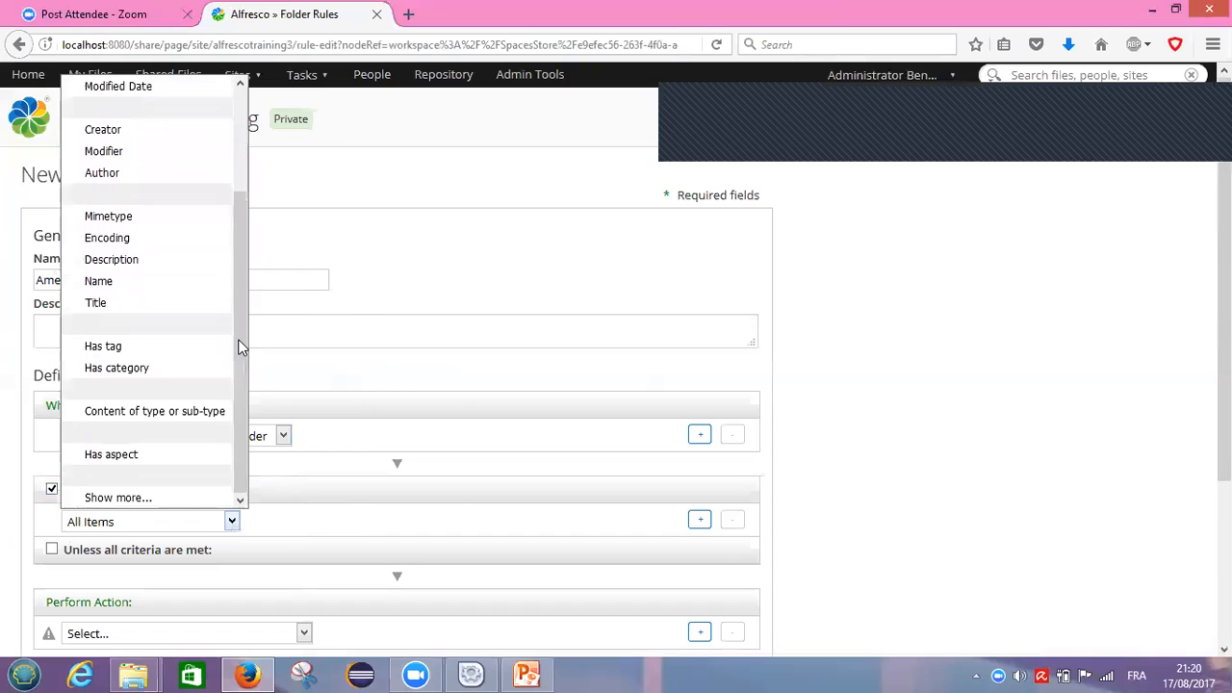
left_click(438, 548)
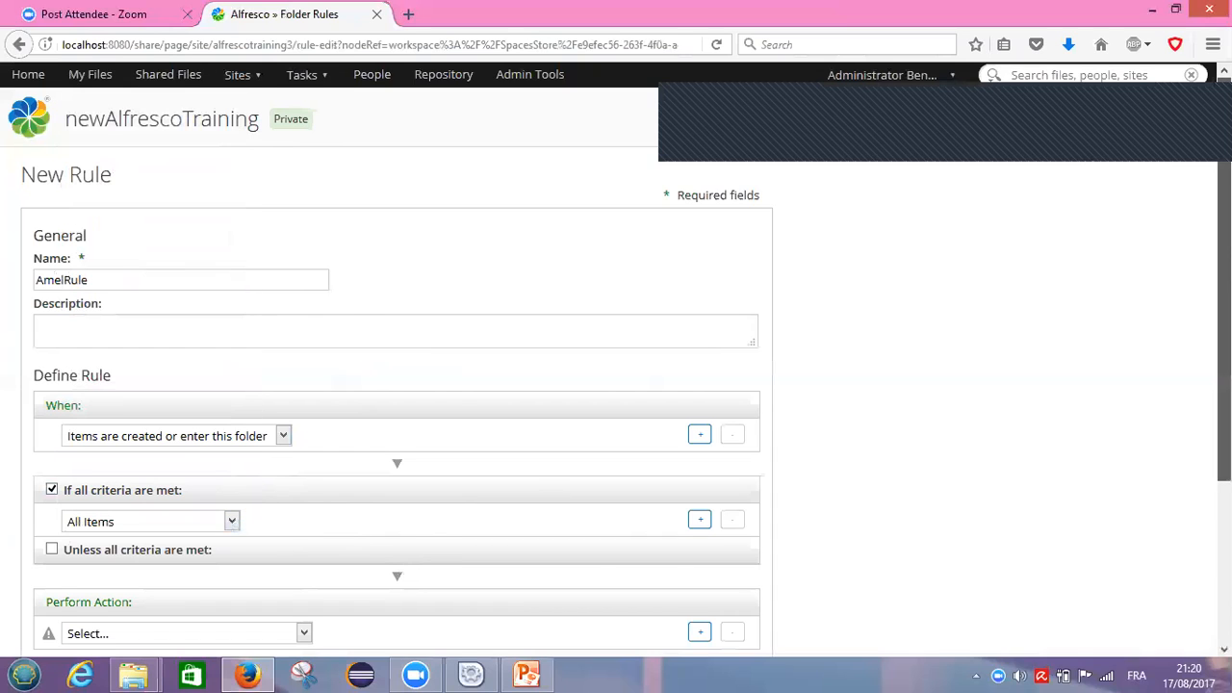
Set the rule's action to Transform and copy content with Adobe PDF Document as the MIME type
scroll(1224, 318, "down", 3)
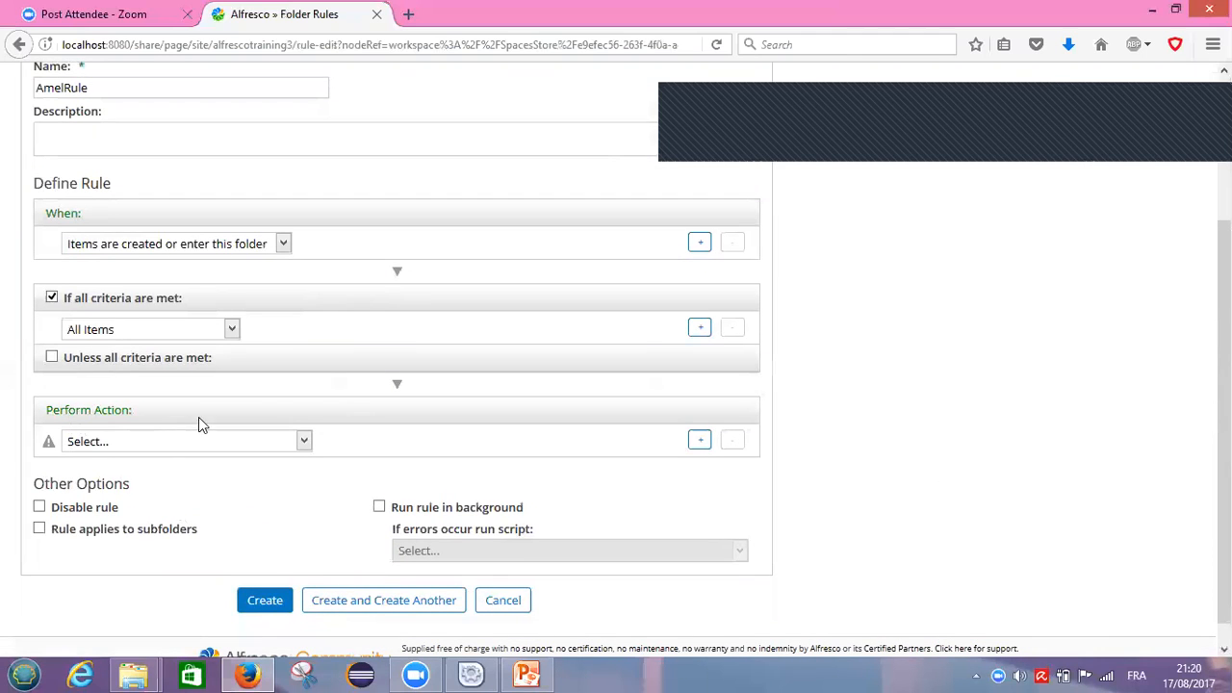
left_click(303, 440)
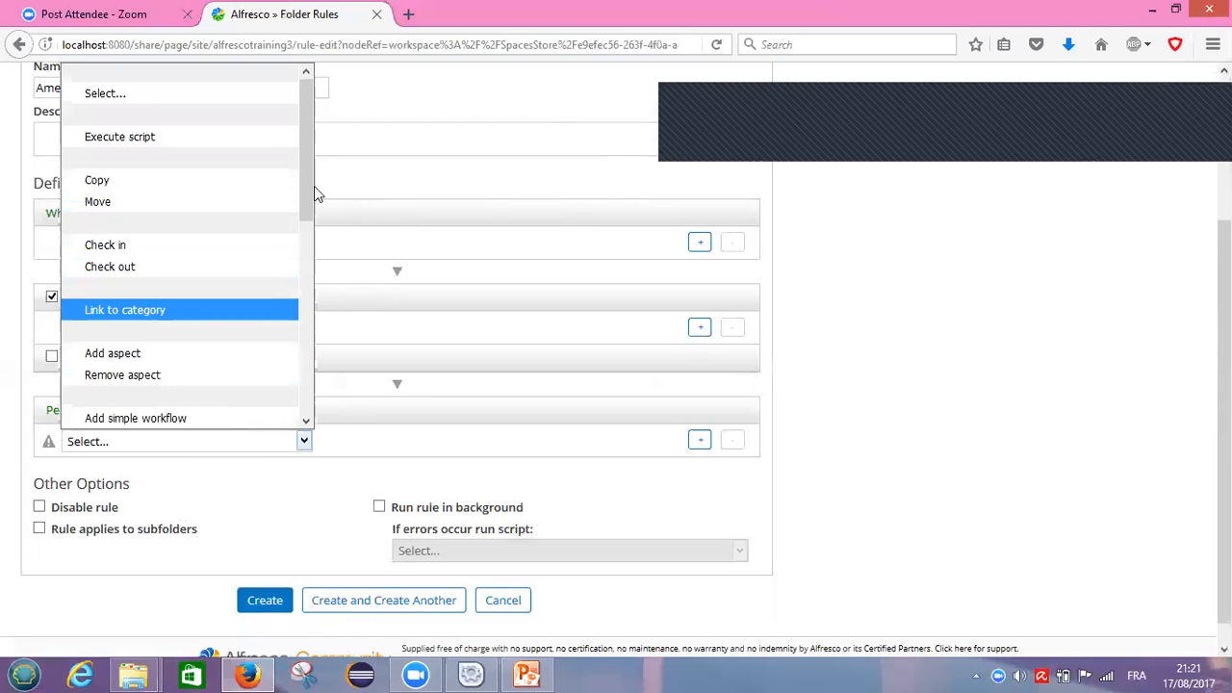
left_click_drag(307, 192, 311, 256)
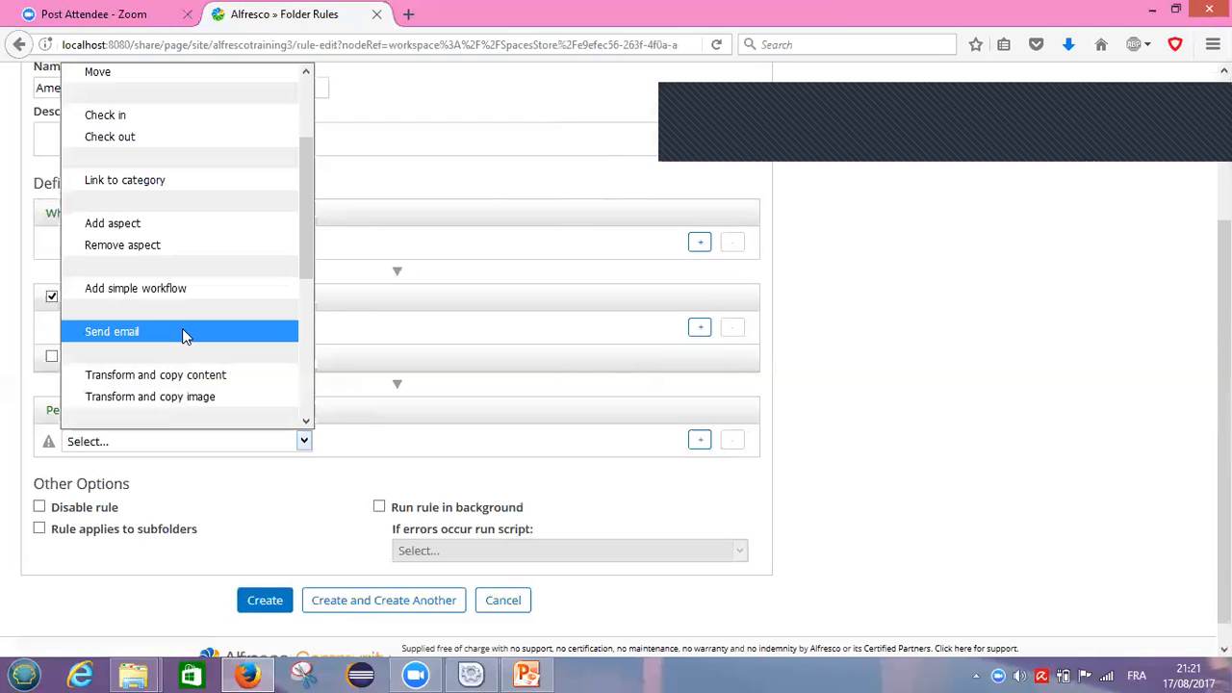
left_click_drag(303, 262, 307, 297)
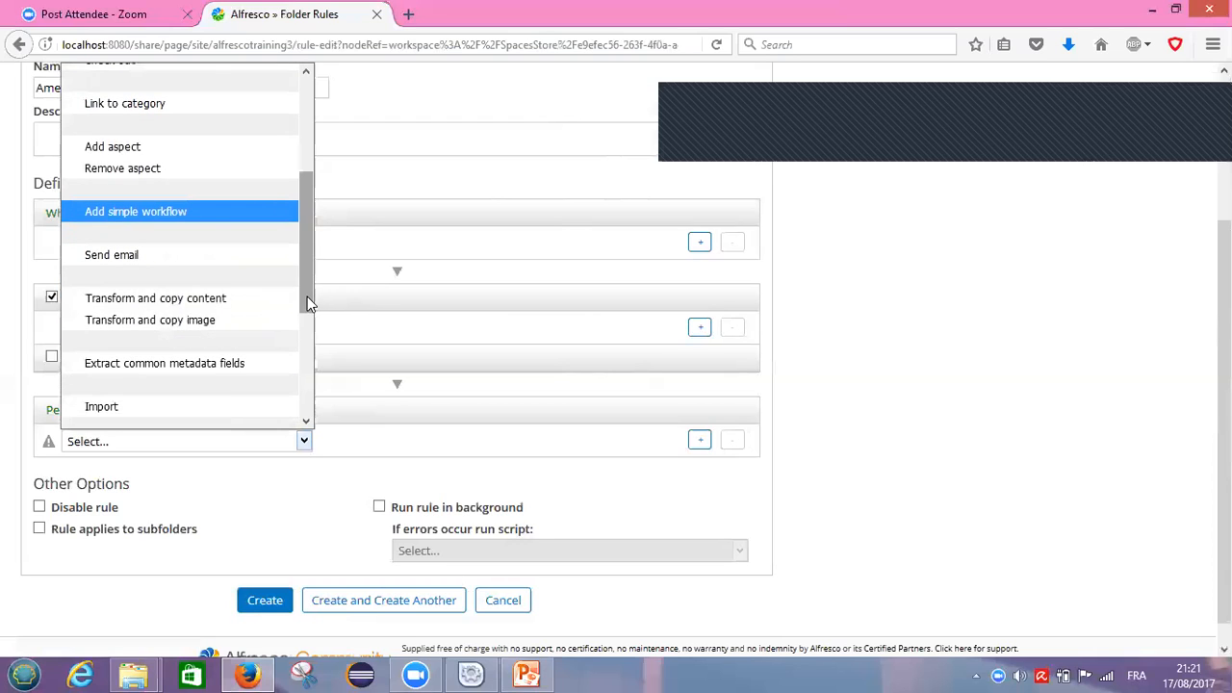
left_click(224, 303)
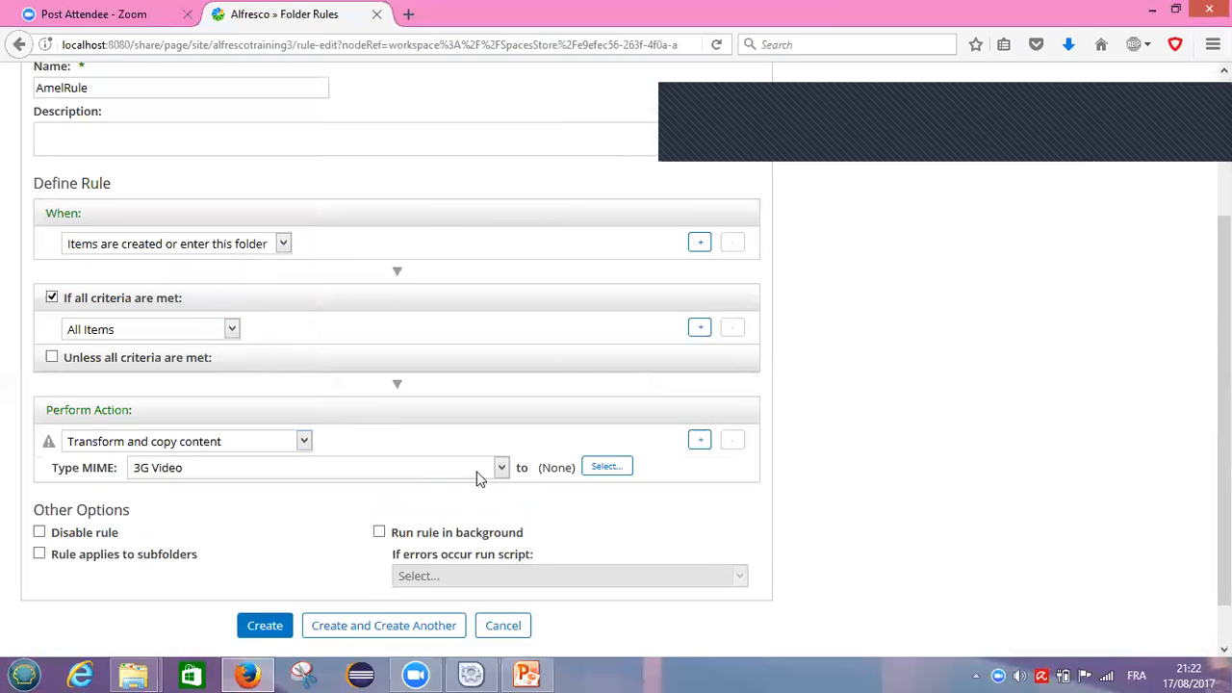
left_click(503, 470)
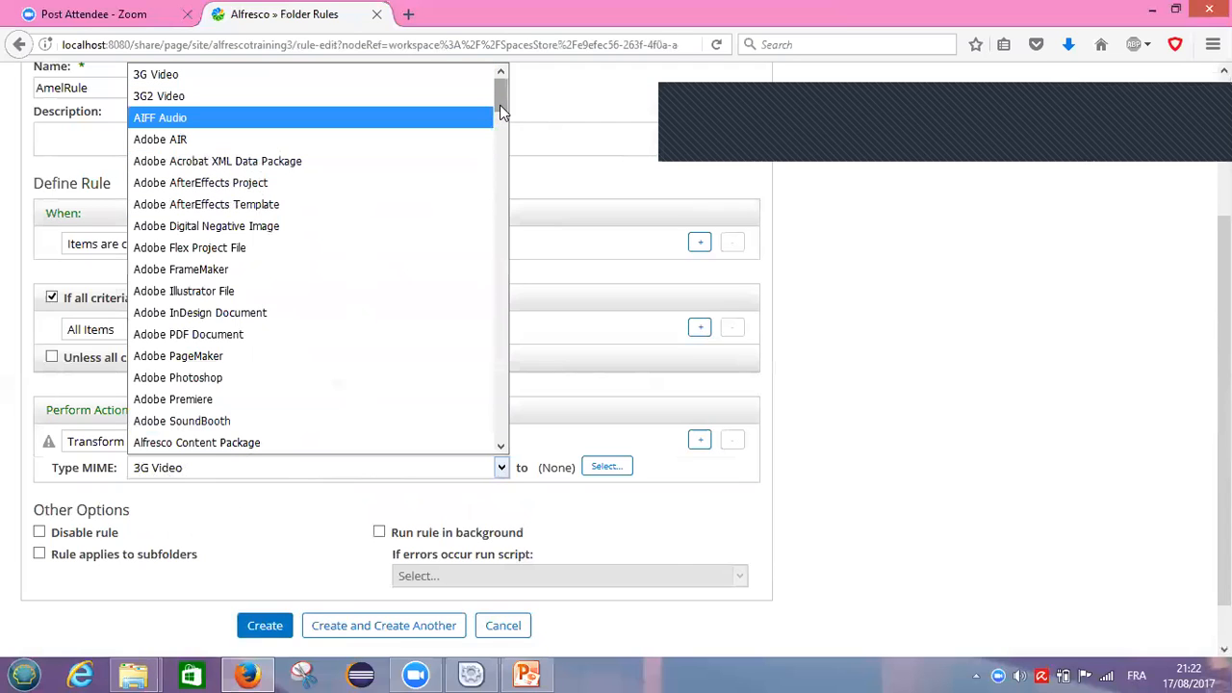
scroll(500, 111, "down", 2)
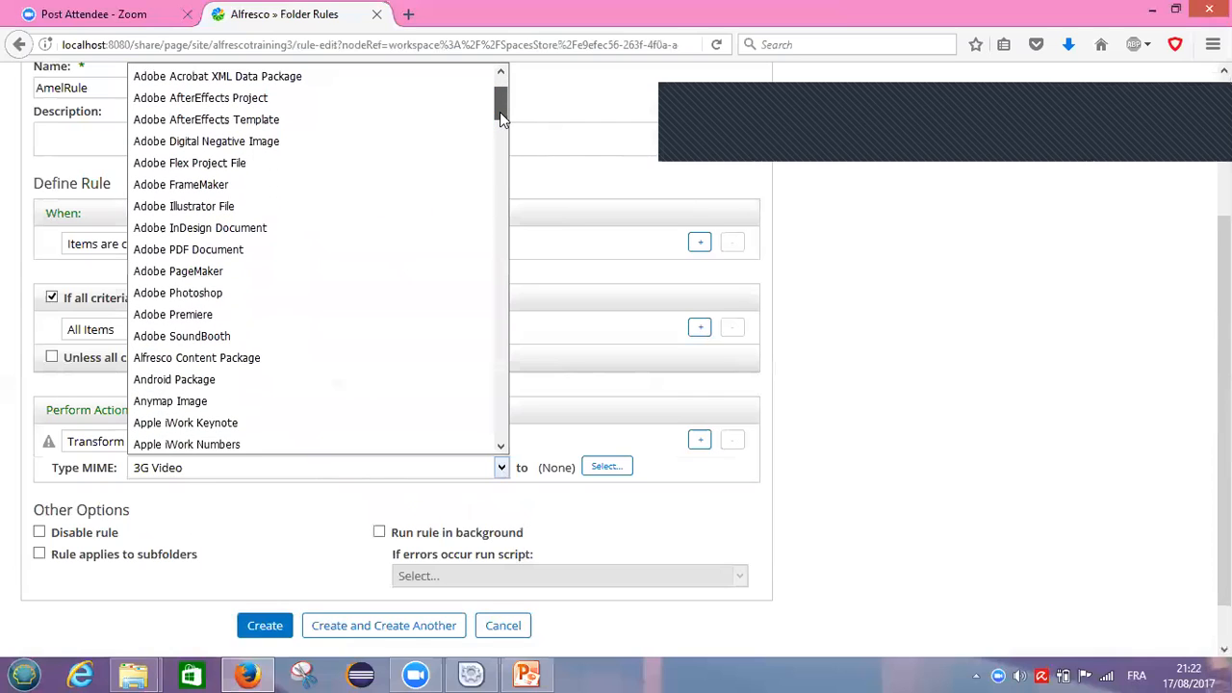
left_click(242, 252)
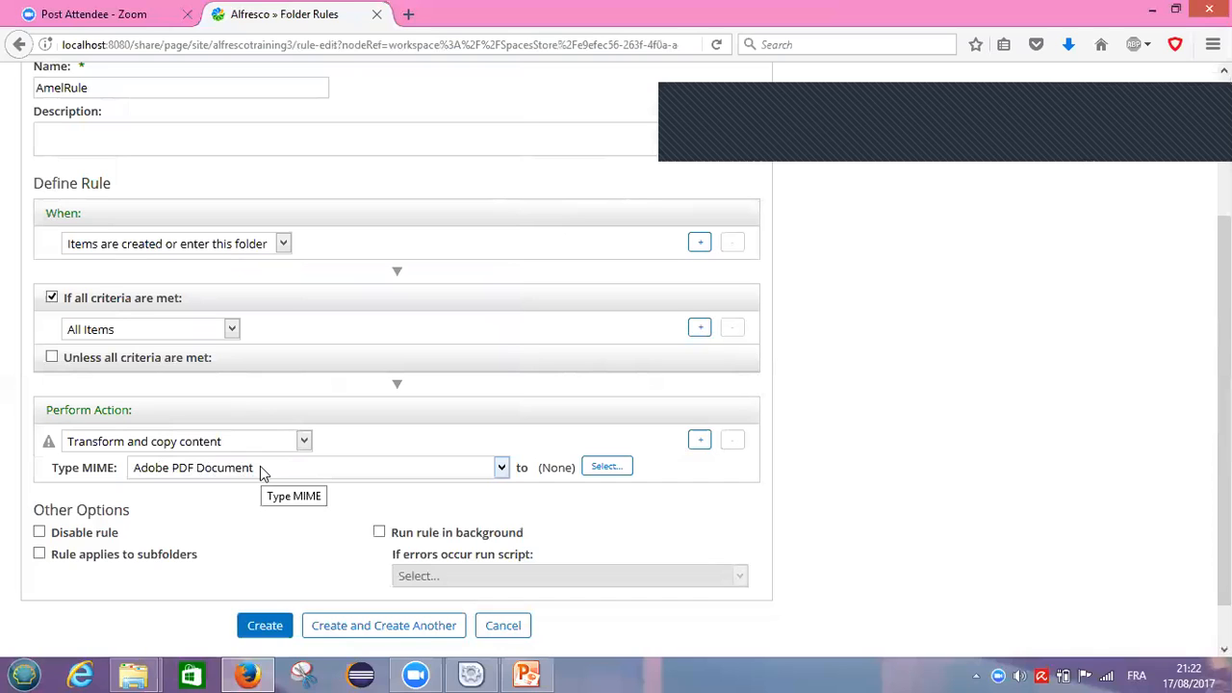
Choose myTemplateFolder in the newAlfrescoTraining site as the destination folder for the transformed copies
left_click(607, 467)
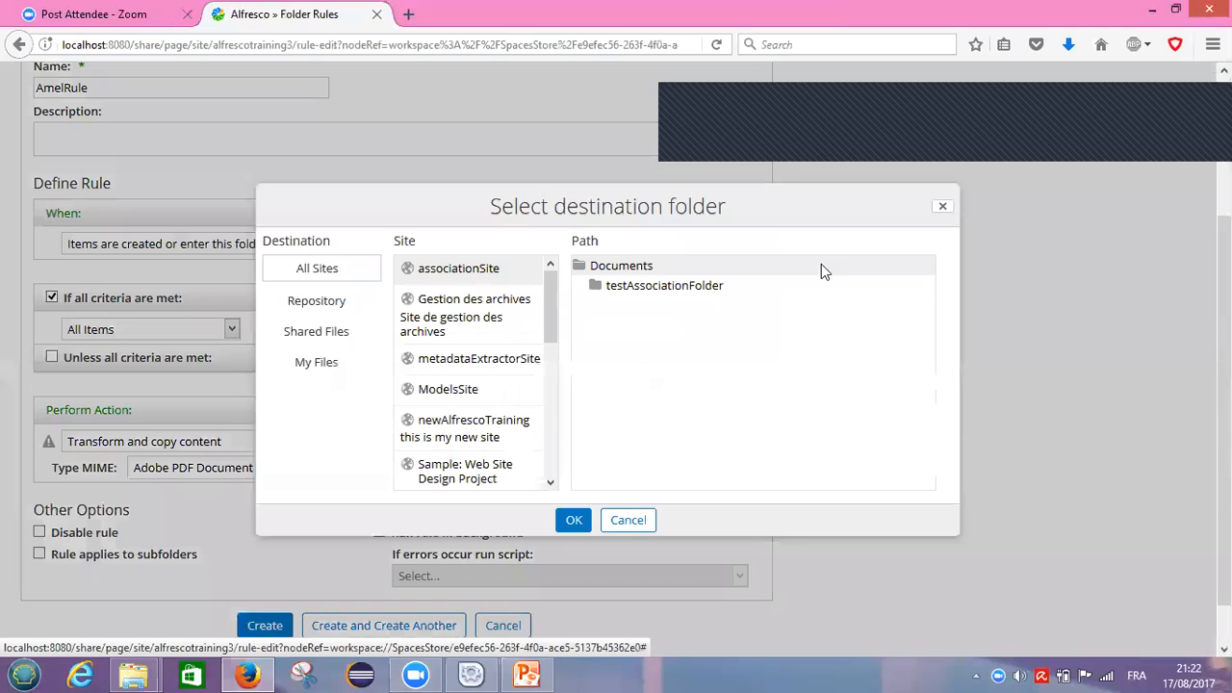
left_click(945, 208)
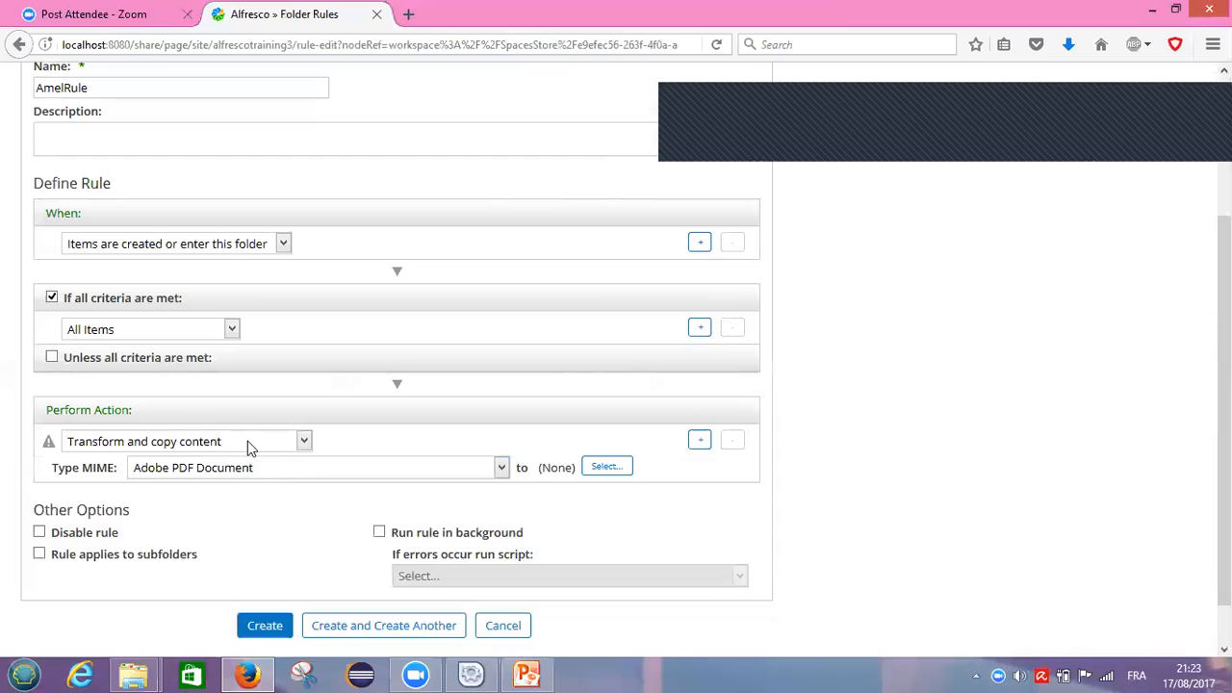
left_click(605, 467)
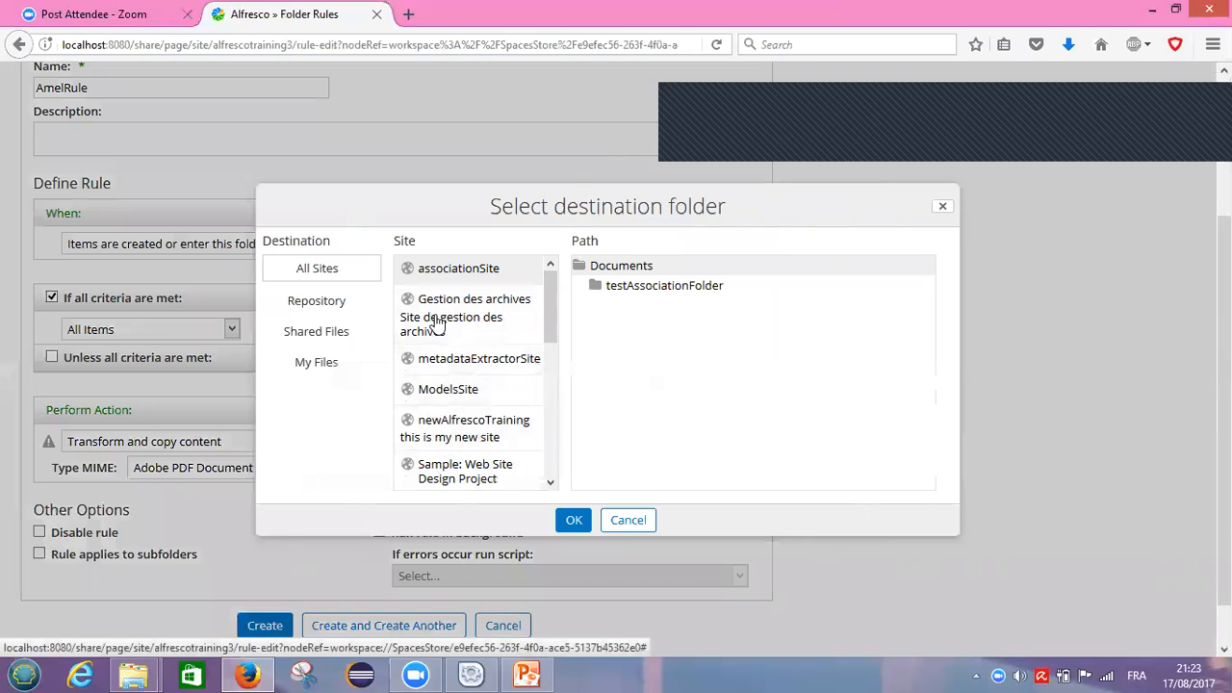
left_click(445, 423)
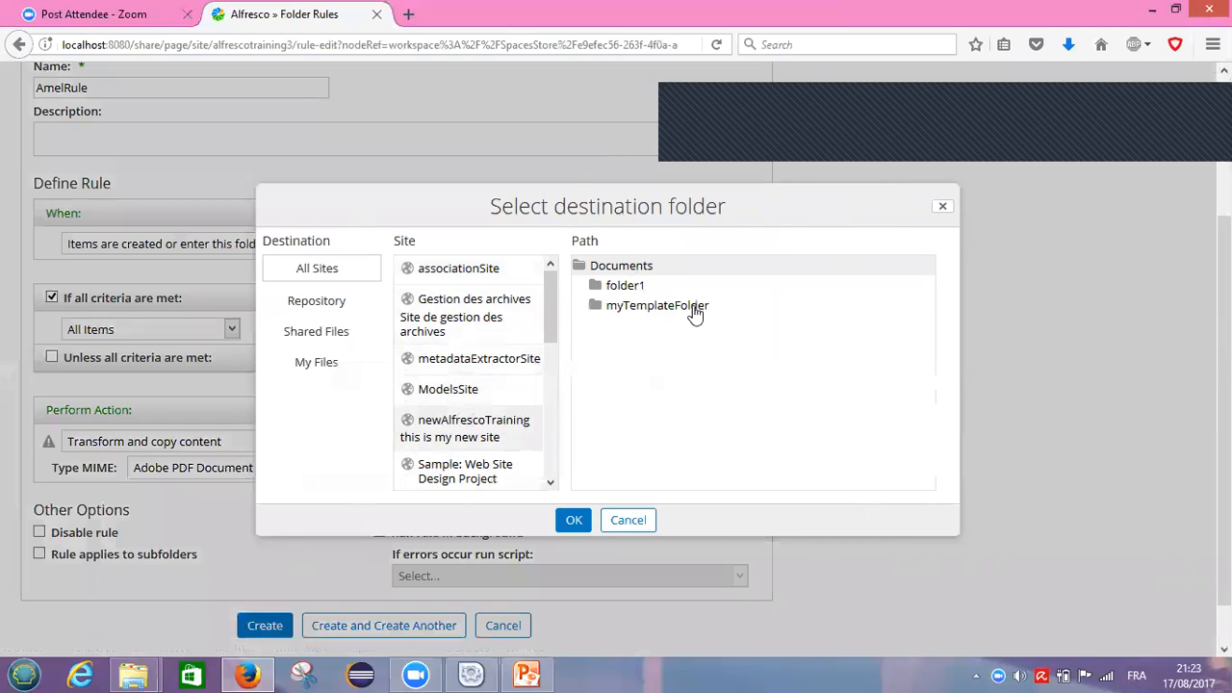
left_click(618, 306)
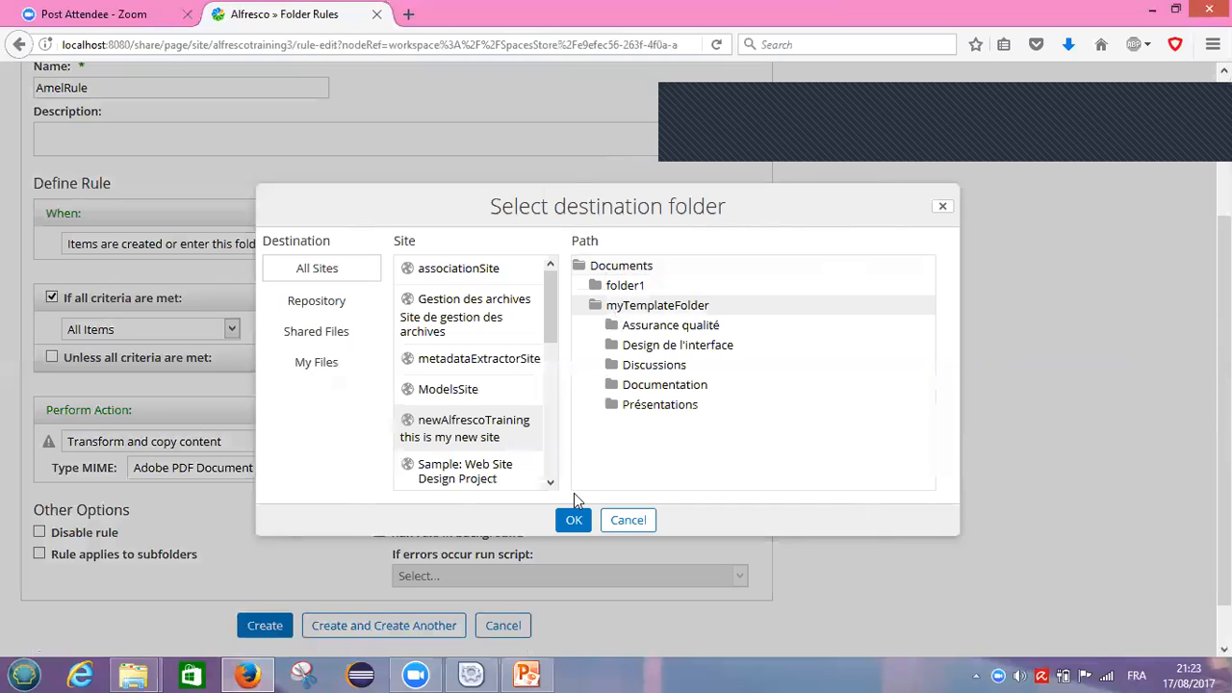
left_click(573, 520)
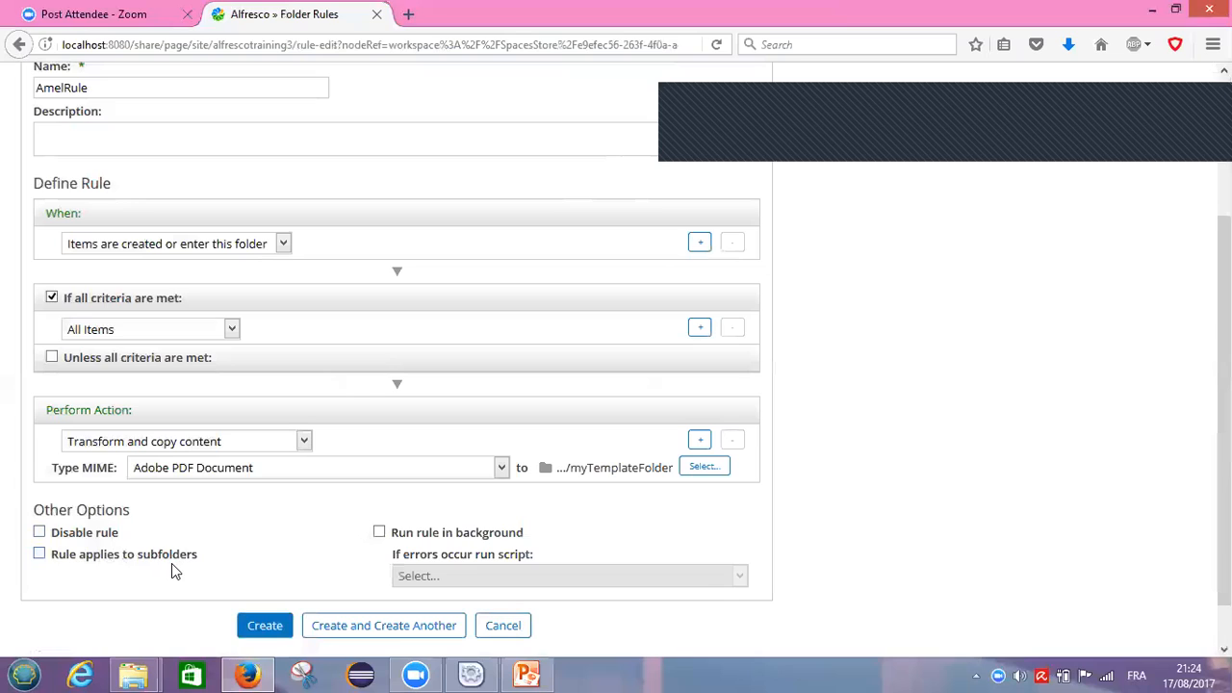
Make the rule apply to subfolders and create it
left_click(40, 555)
left_click(262, 628)
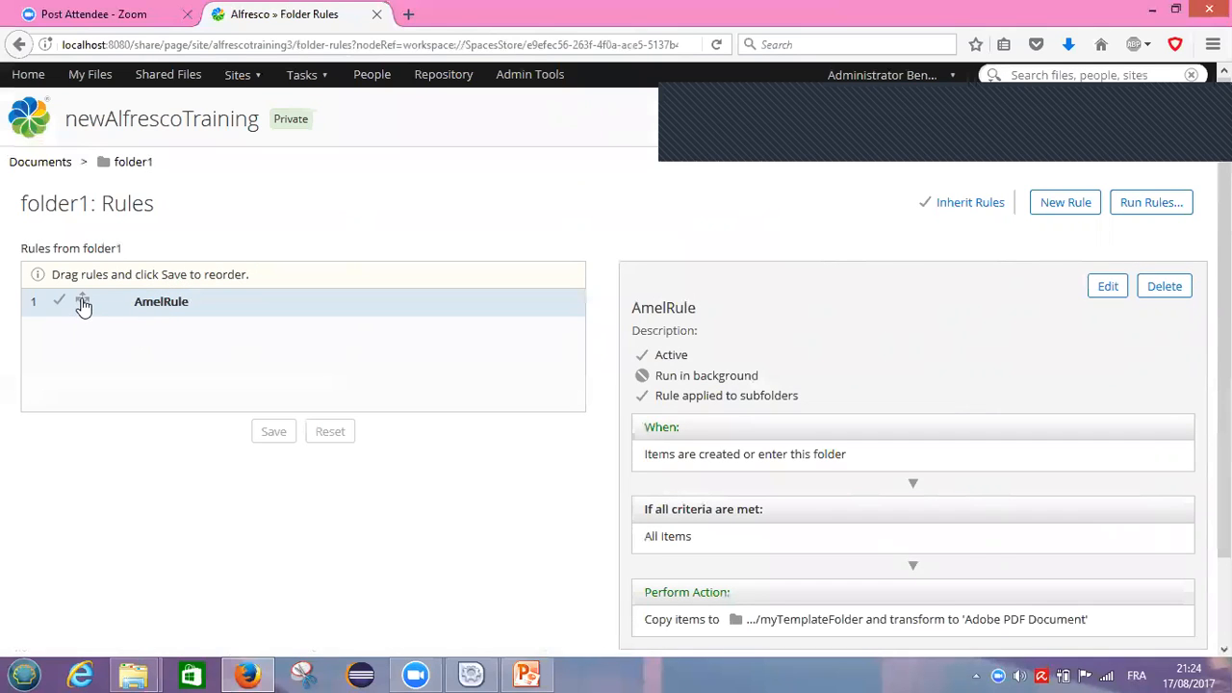
Save the order of folder1's rules and review the AmelRule summary
mouse_move(82, 304)
left_mouse_down()
mouse_move(83, 336)
mouse_move(83, 308)
left_mouse_up()
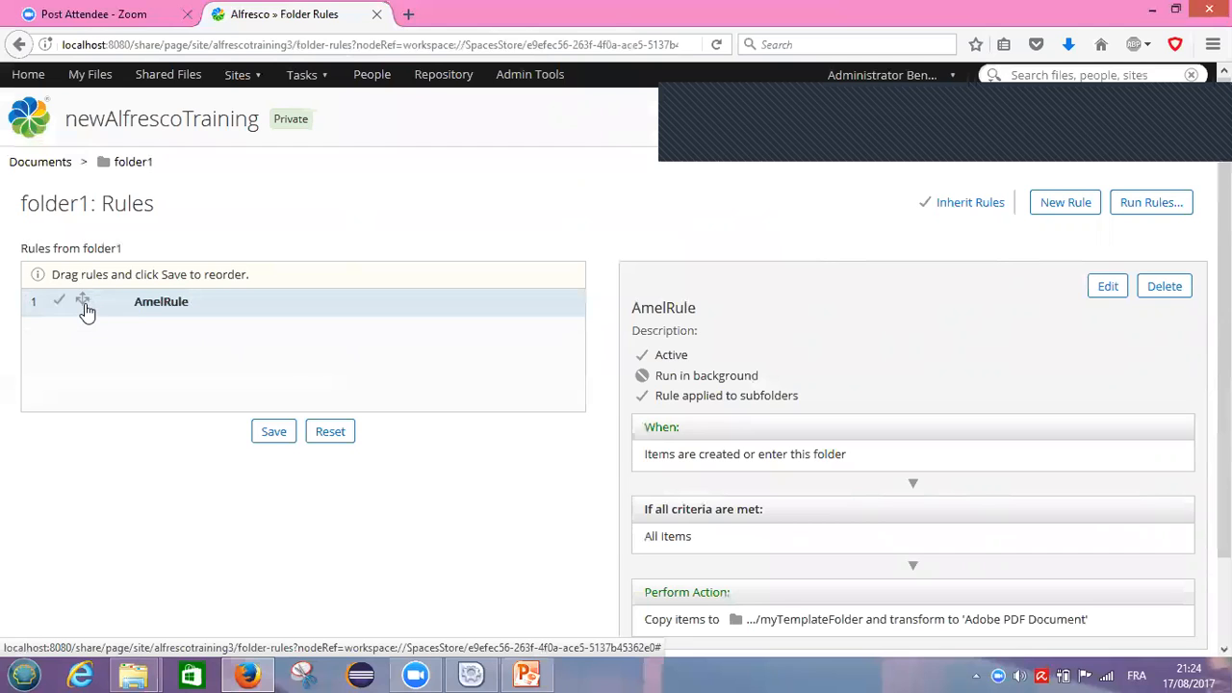
left_click(276, 435)
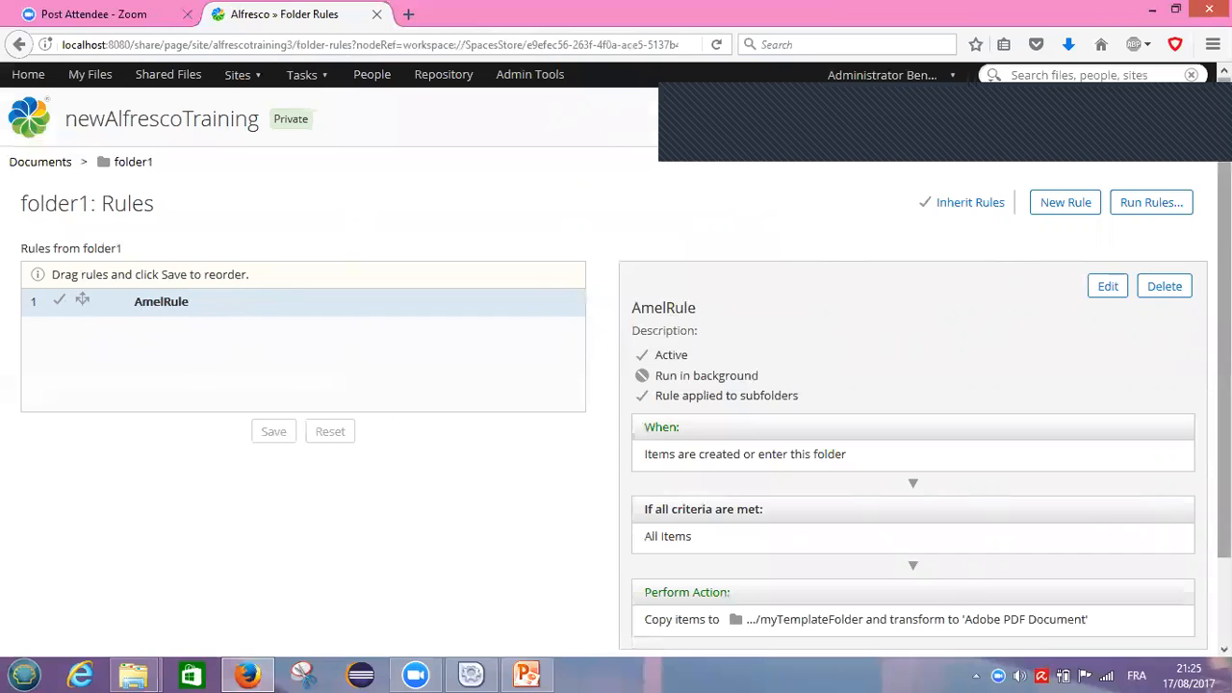
scroll(1224, 366, "down", 2)
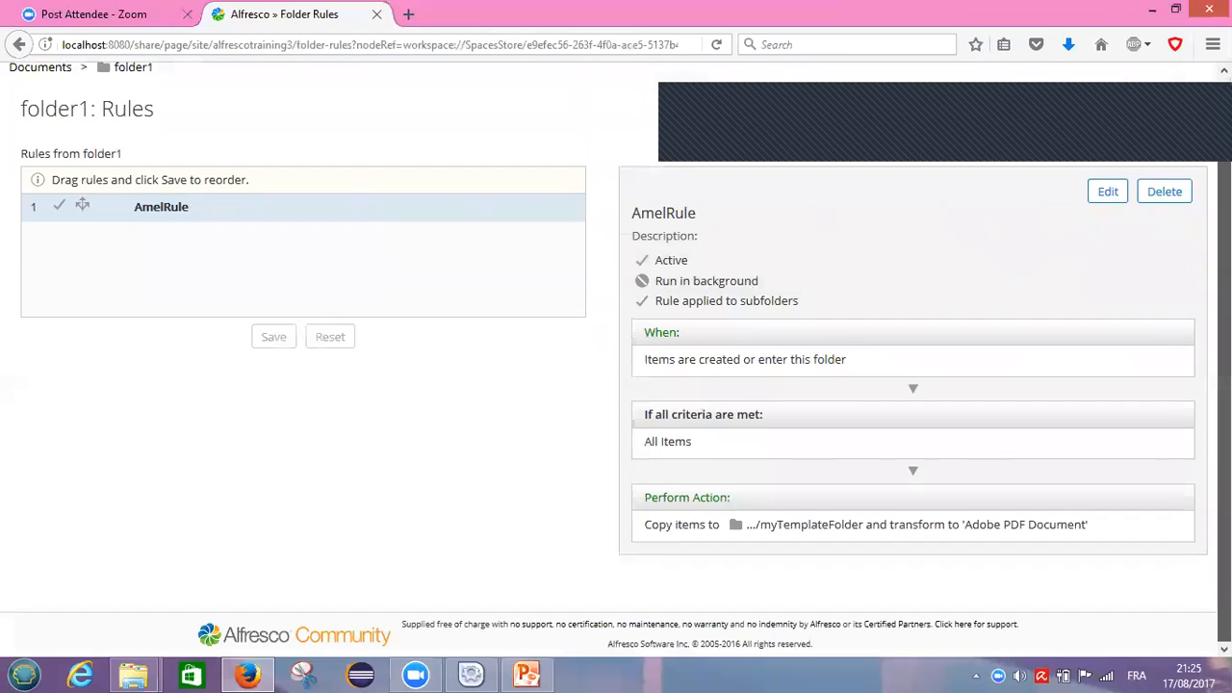
scroll(1225, 366, "up", 2)
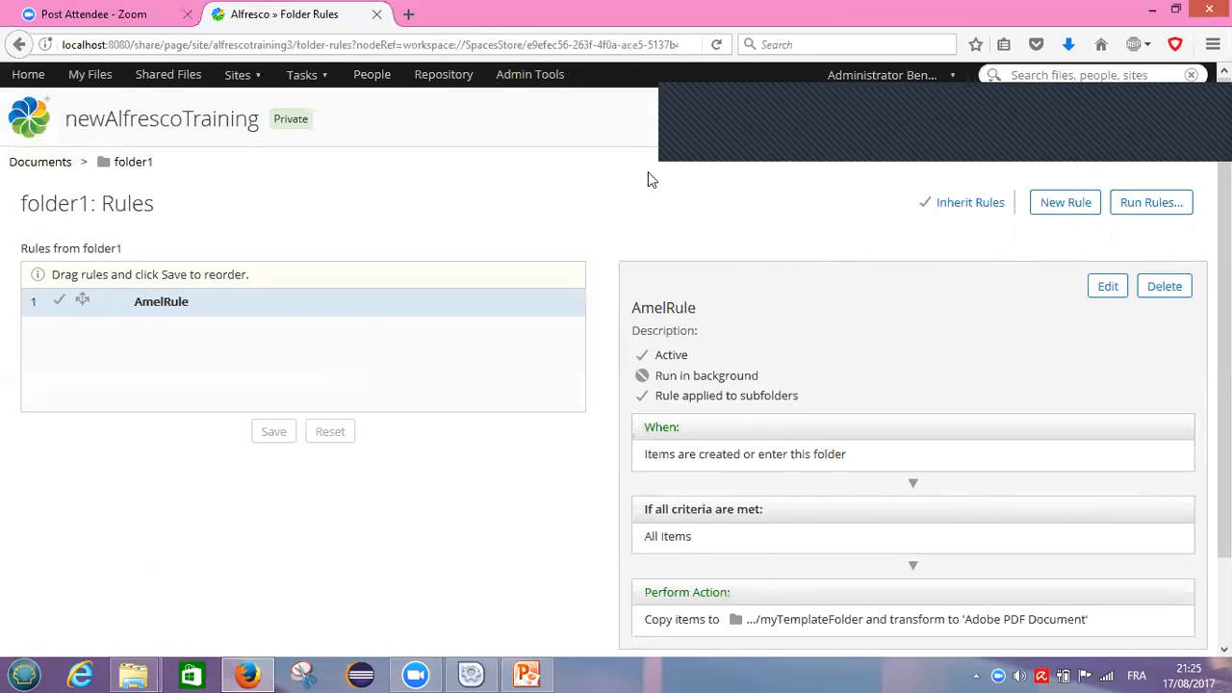
Go to the newAlfrescoTraining site's document library and open folder1
left_click(249, 81)
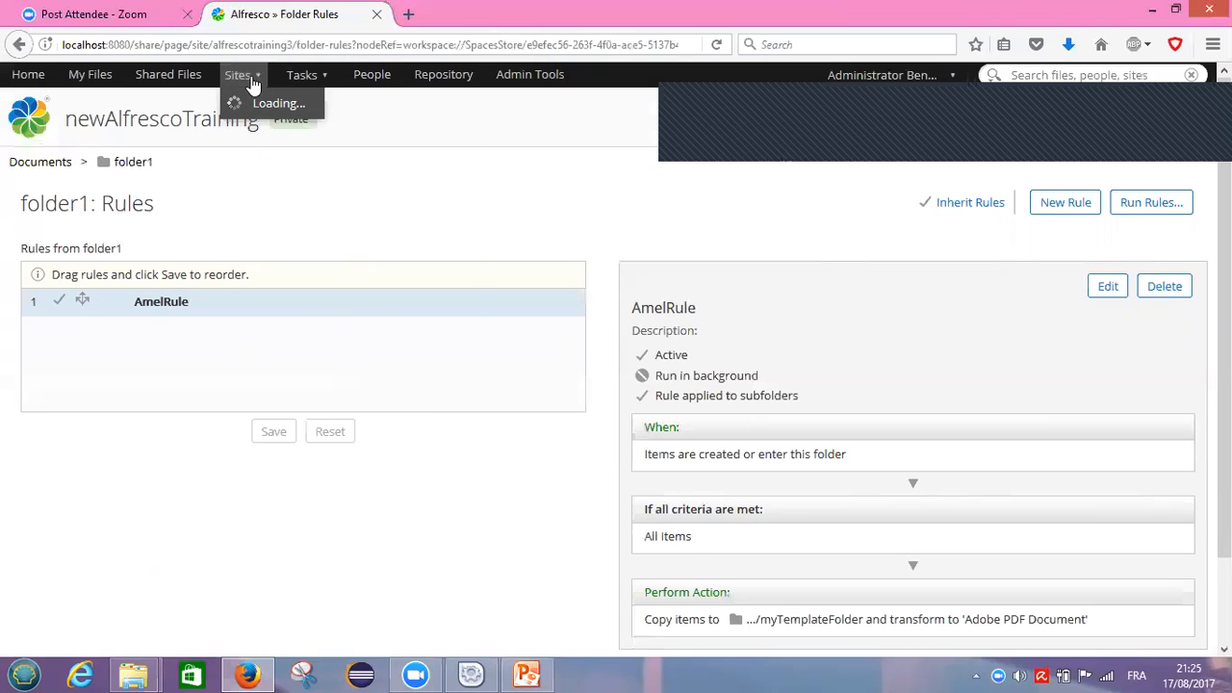
left_click(284, 149)
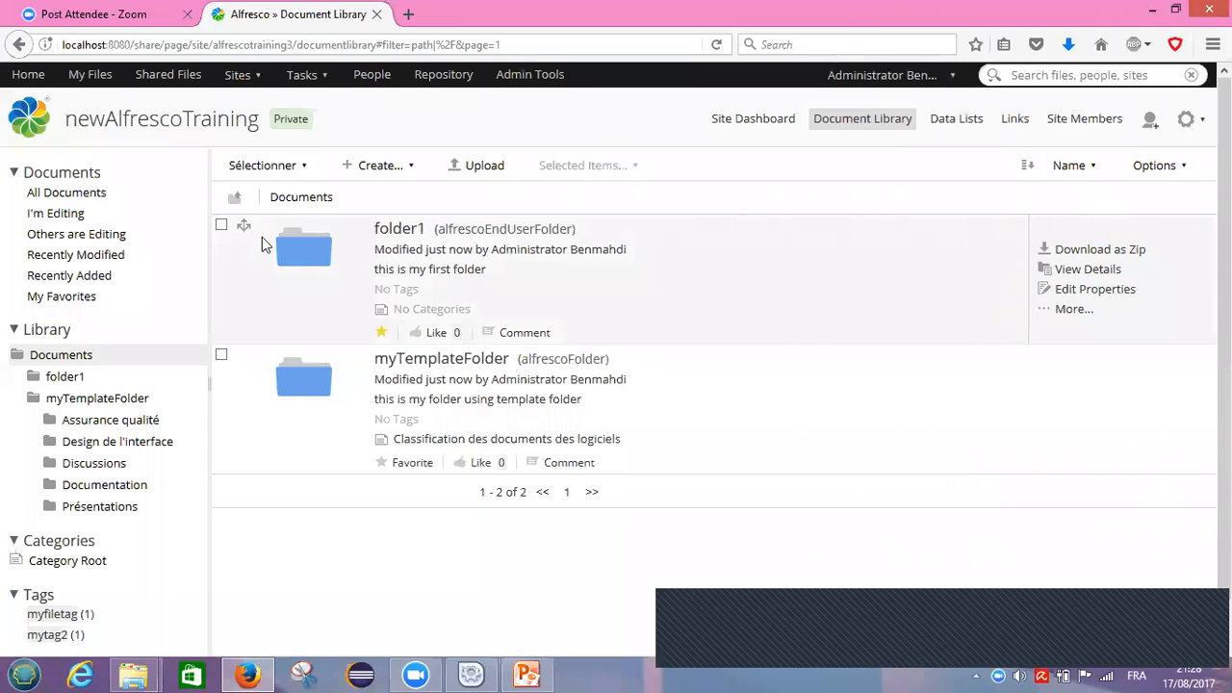
mouse_move(250, 231)
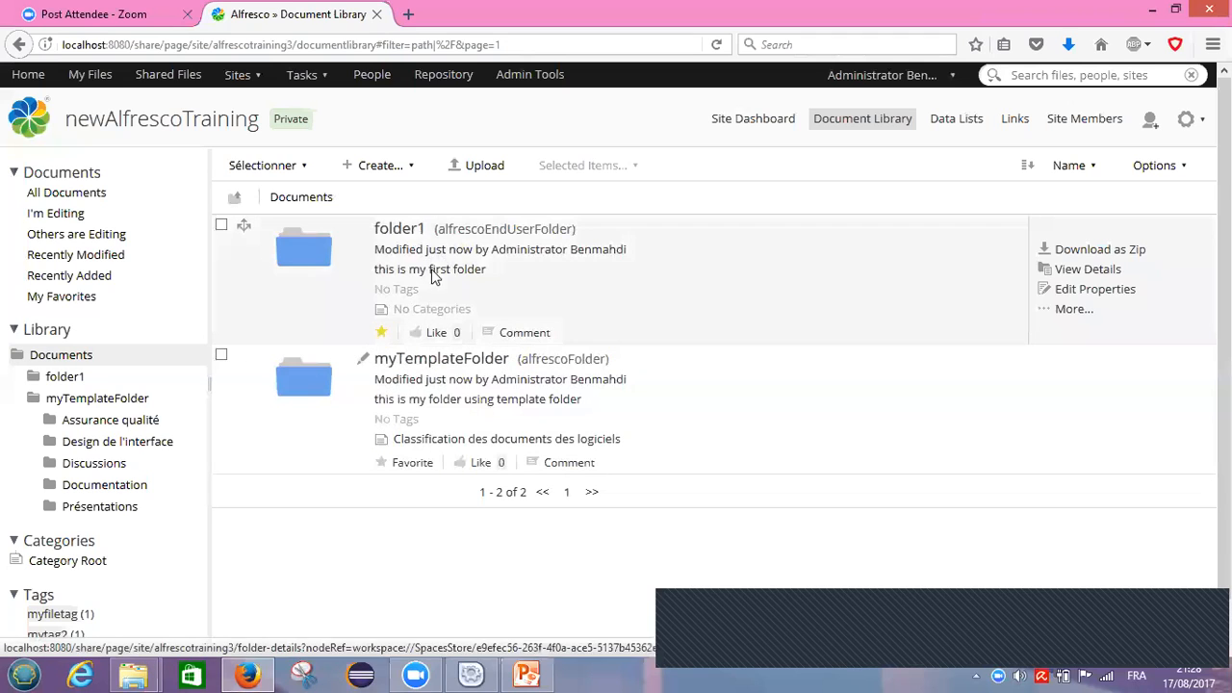
left_click(391, 230)
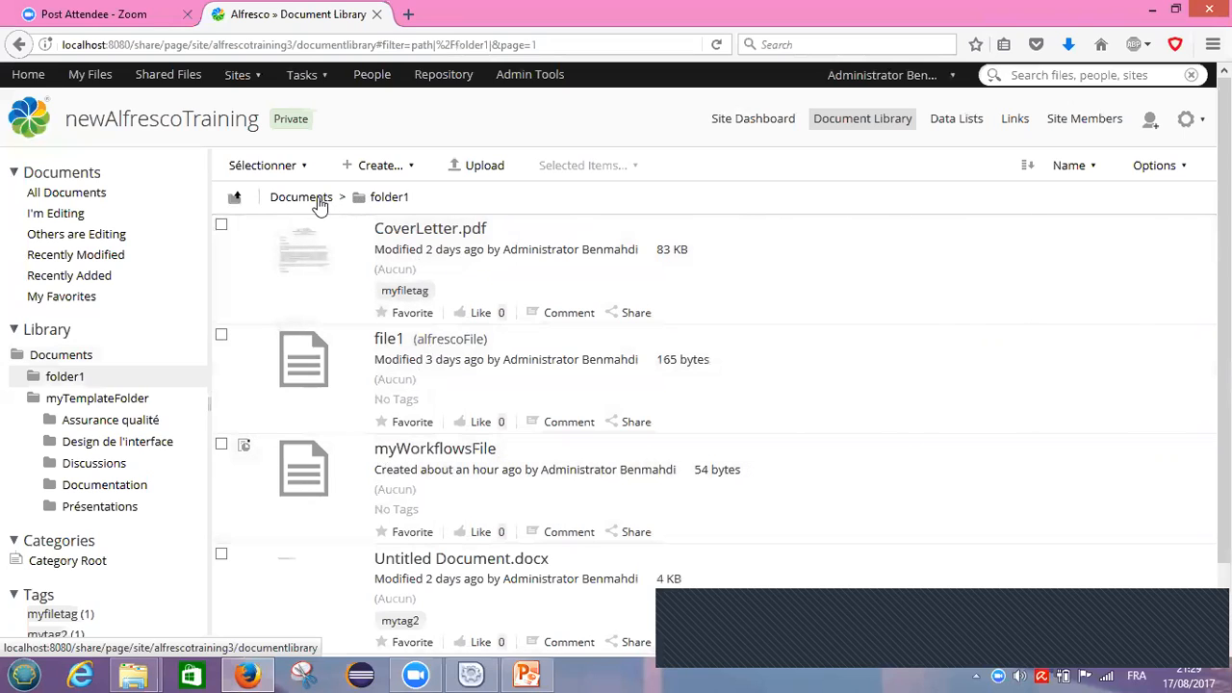
left_click(317, 198)
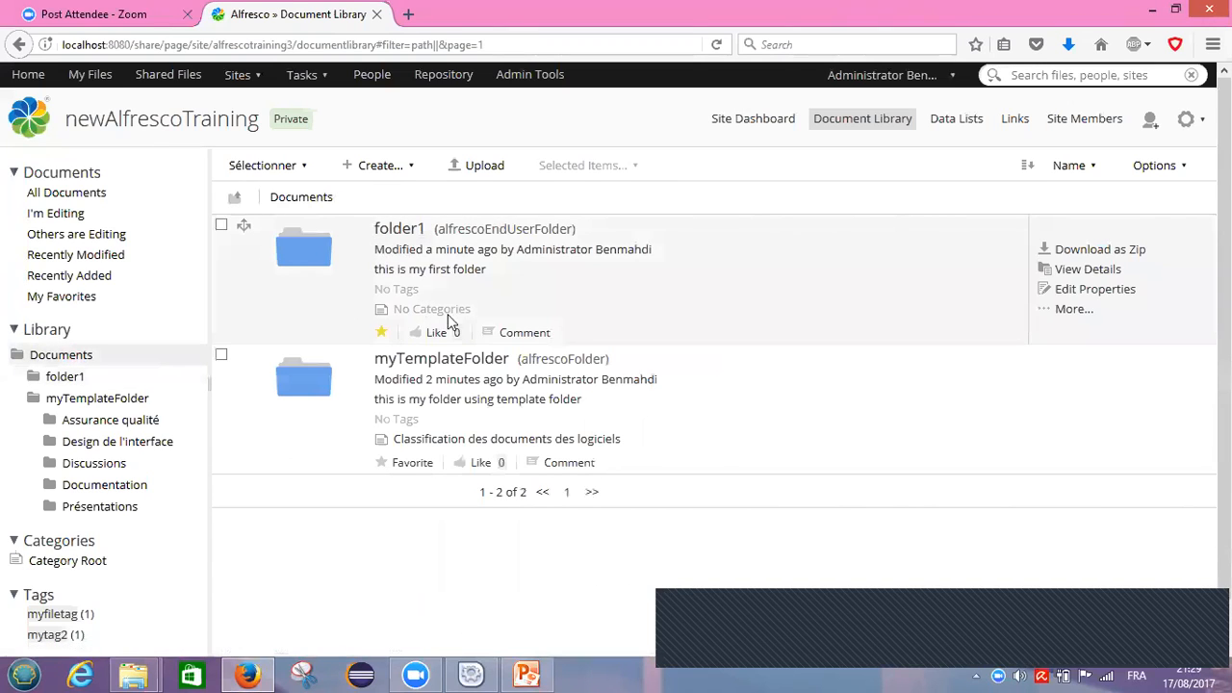
left_click(402, 231)
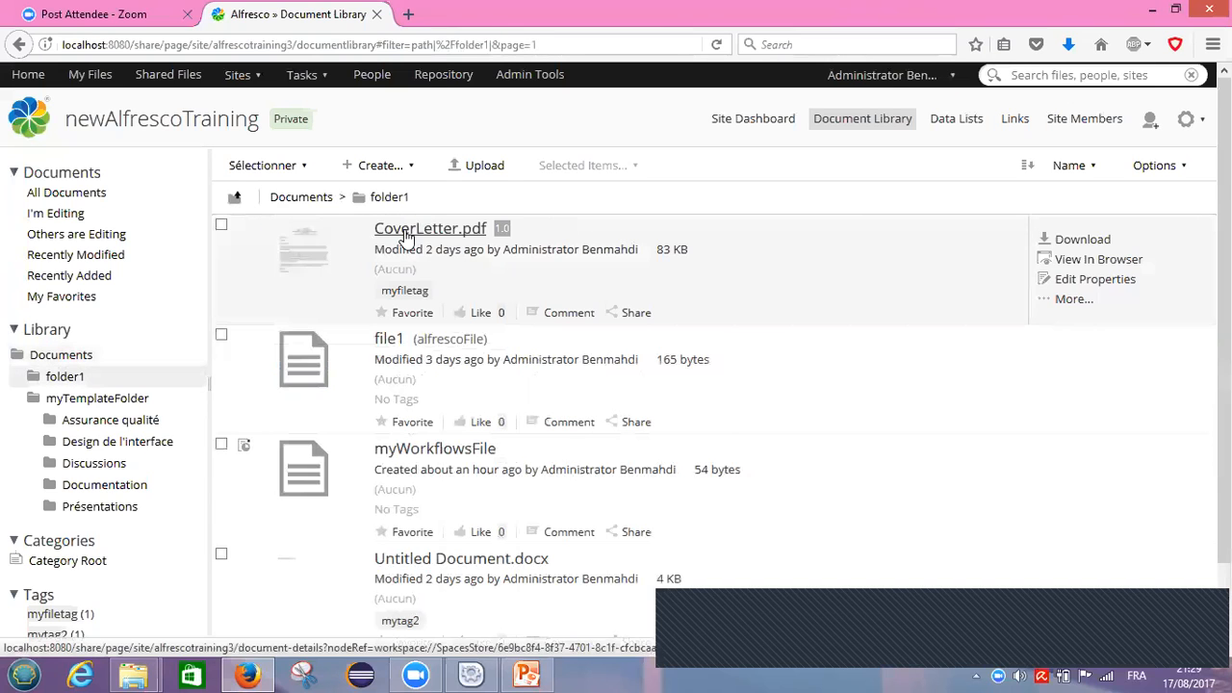
Try to upload the Word document endUsersPPT from the desktop to folder1
left_click(479, 165)
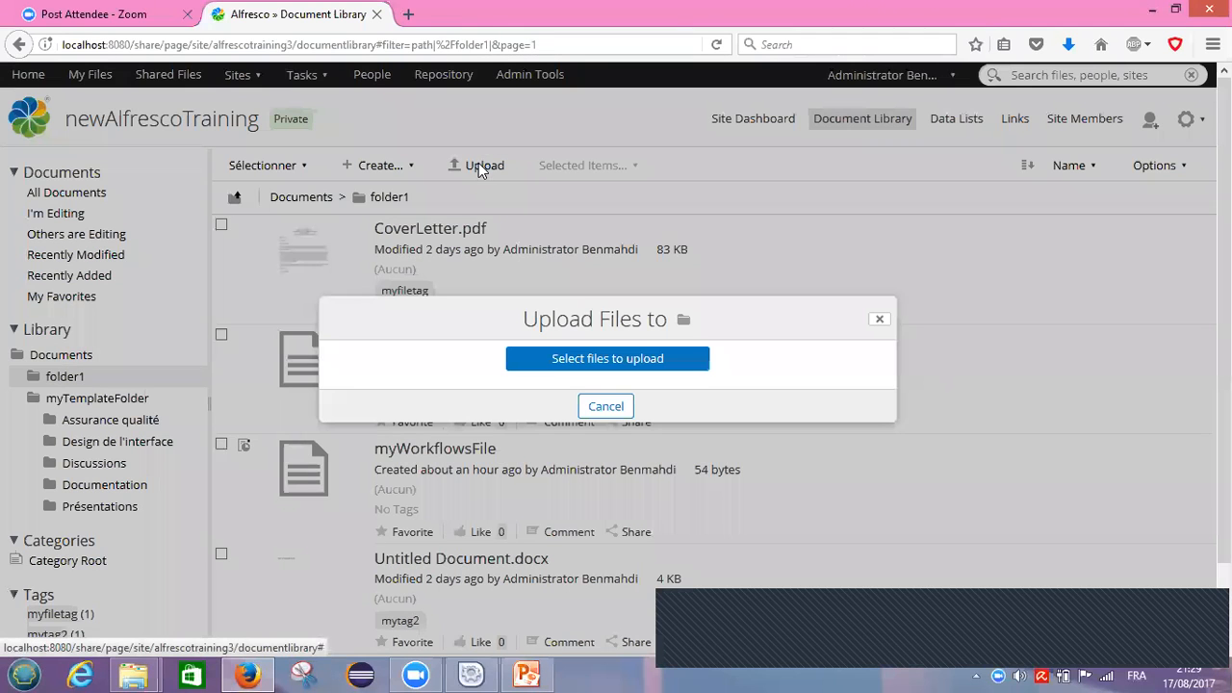
left_click(566, 359)
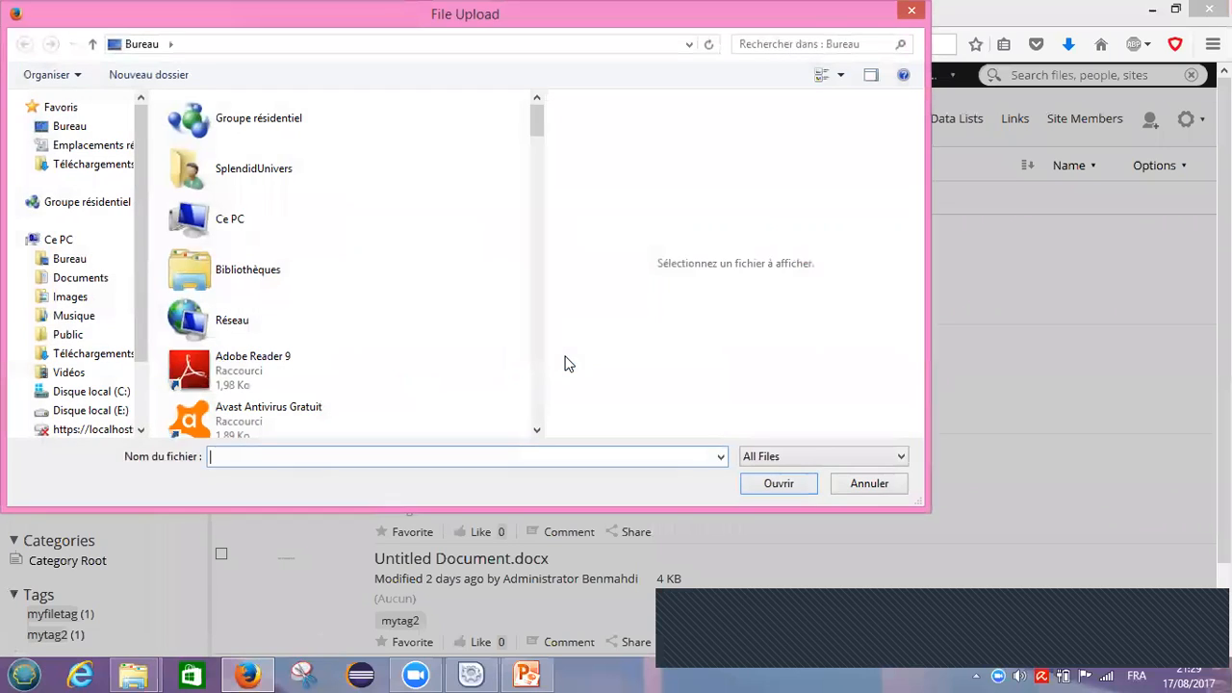
left_click_drag(537, 130, 537, 332)
left_click(248, 196)
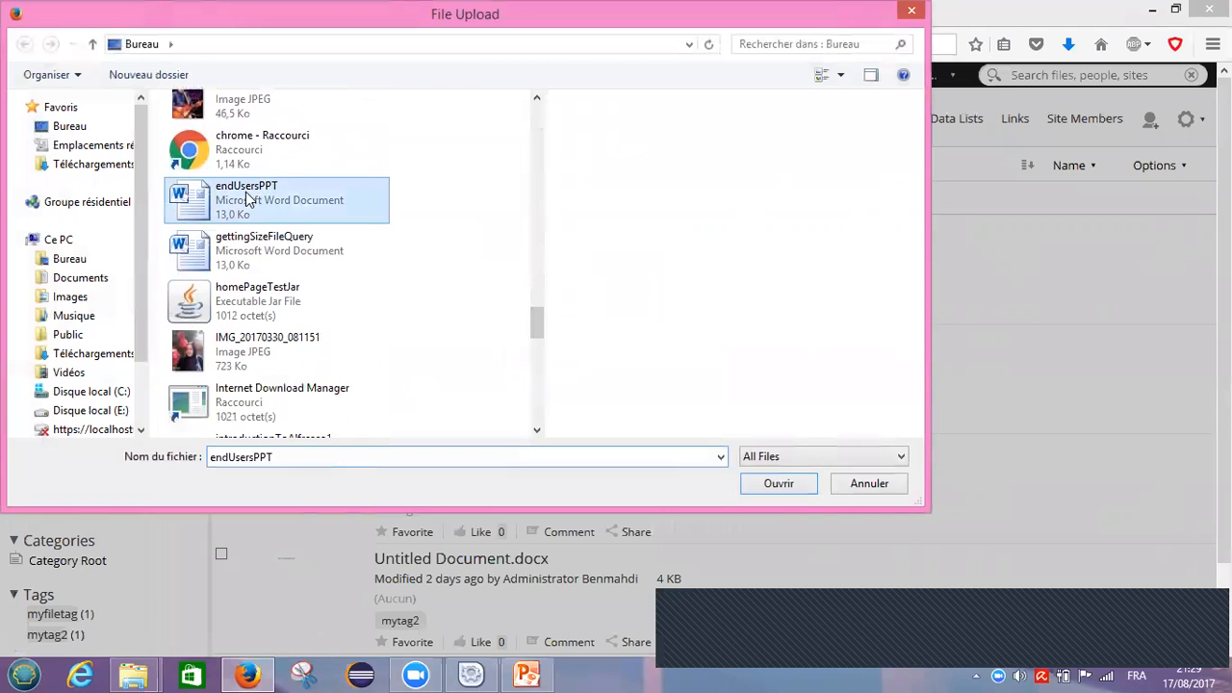
double_click(247, 193)
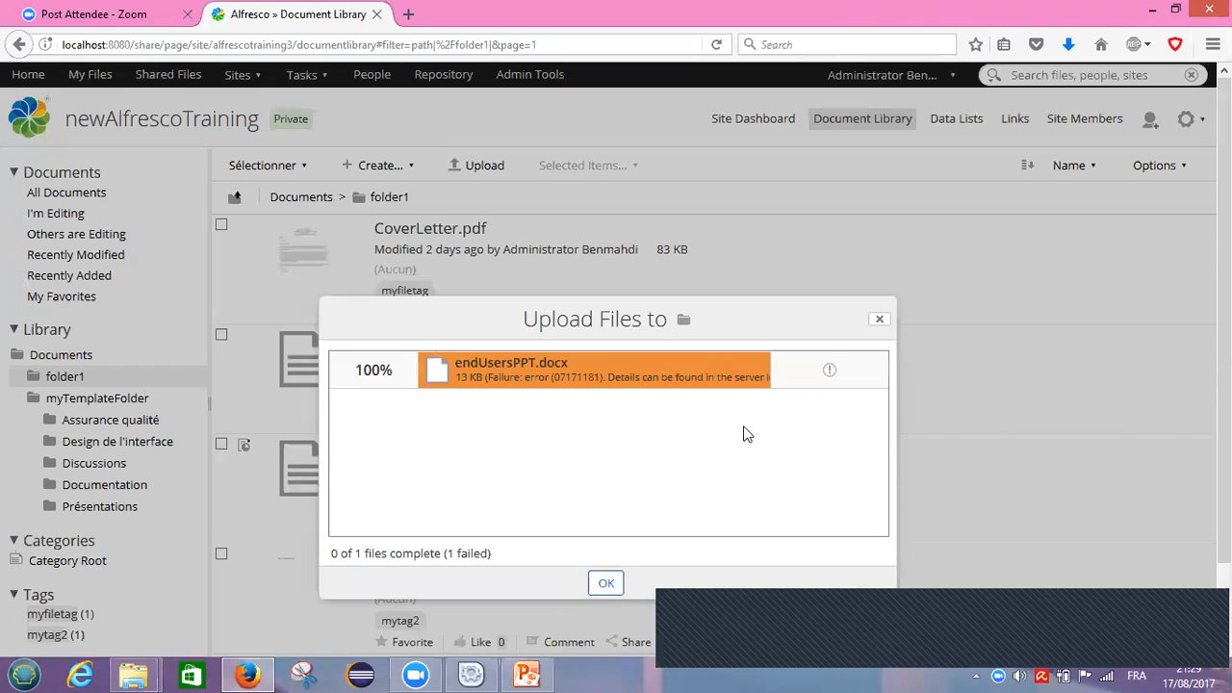
left_click(879, 322)
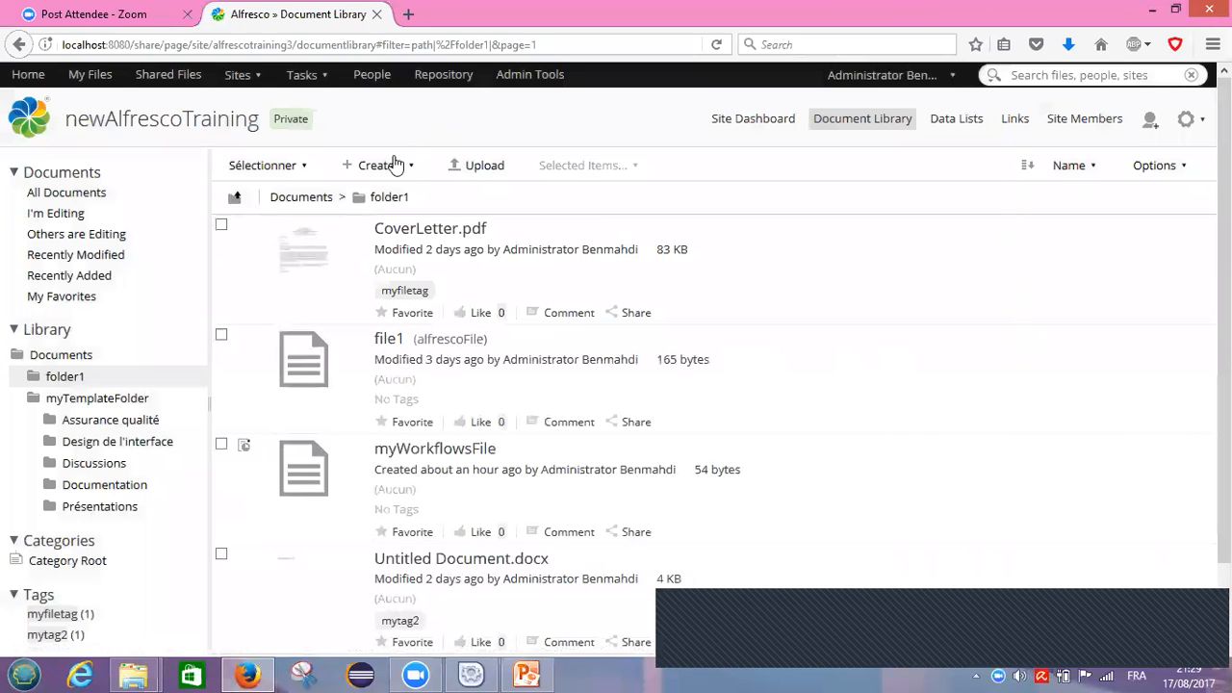
Retry uploading the endUsersPPT Word document to folder1
left_click(471, 166)
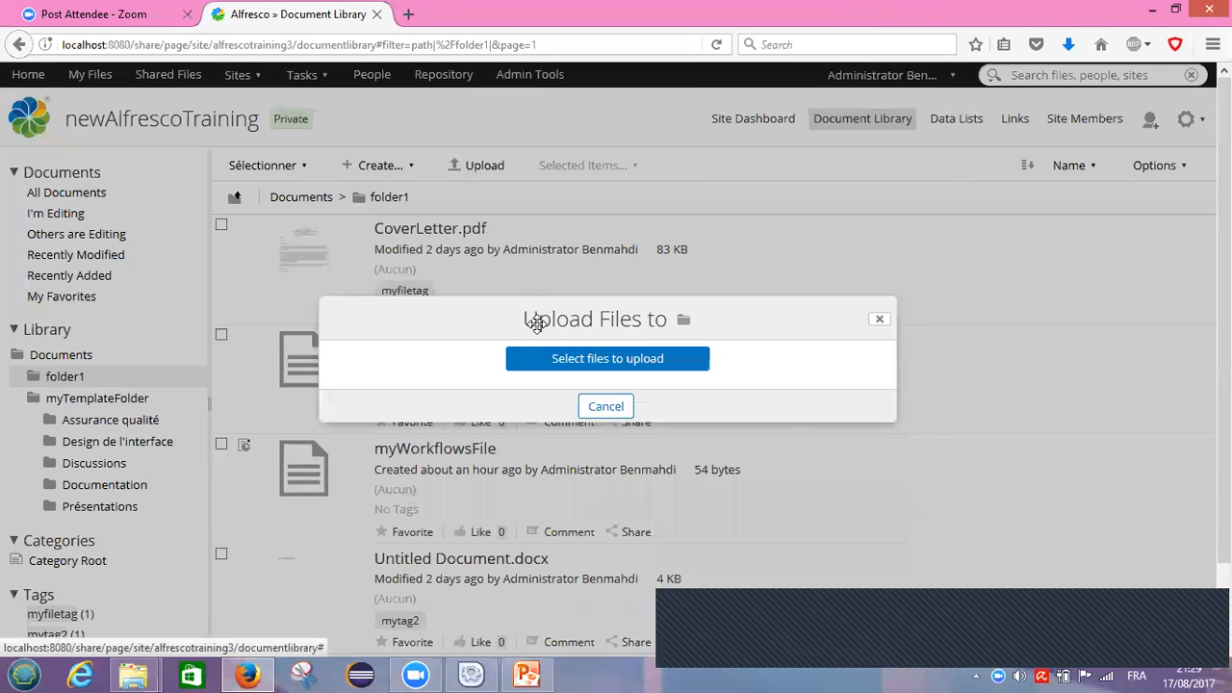
left_click(543, 358)
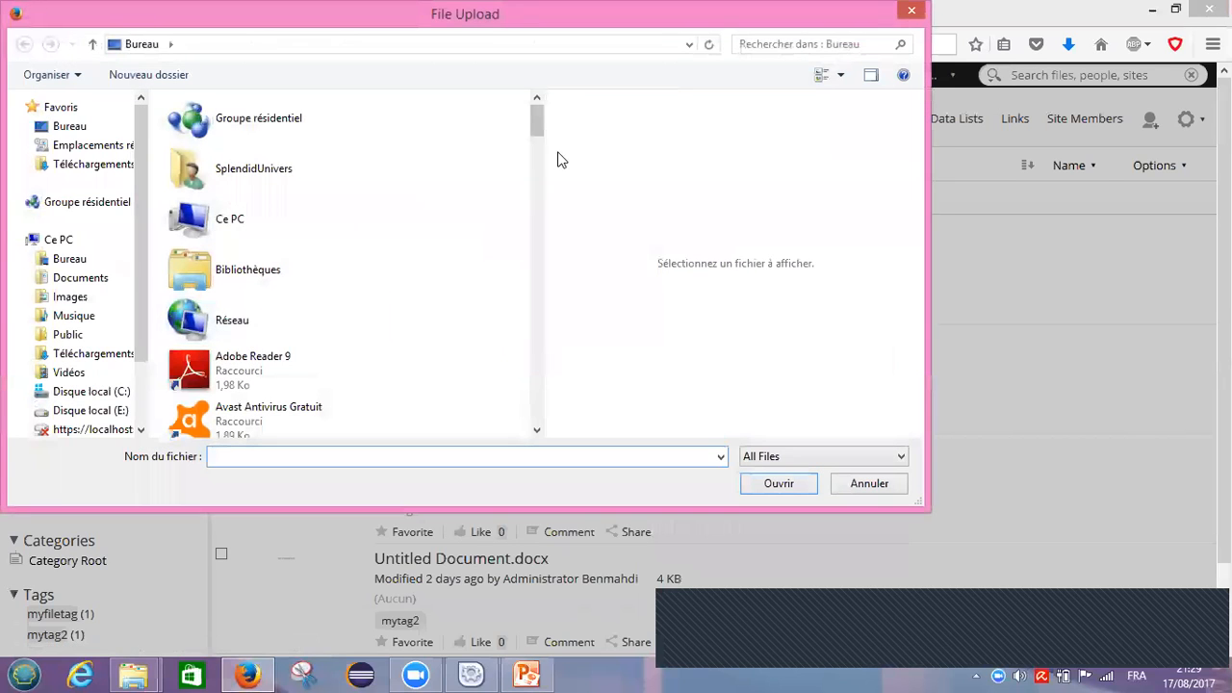
left_click_drag(537, 133, 564, 338)
left_click(243, 149)
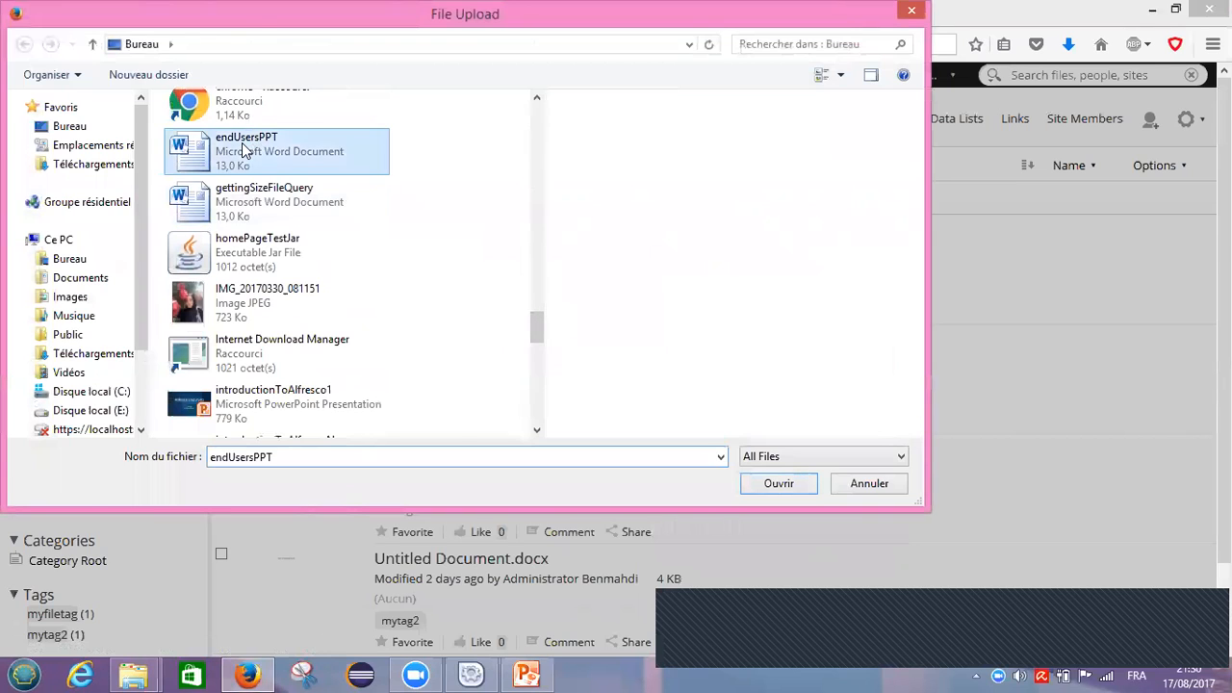
double_click(242, 147)
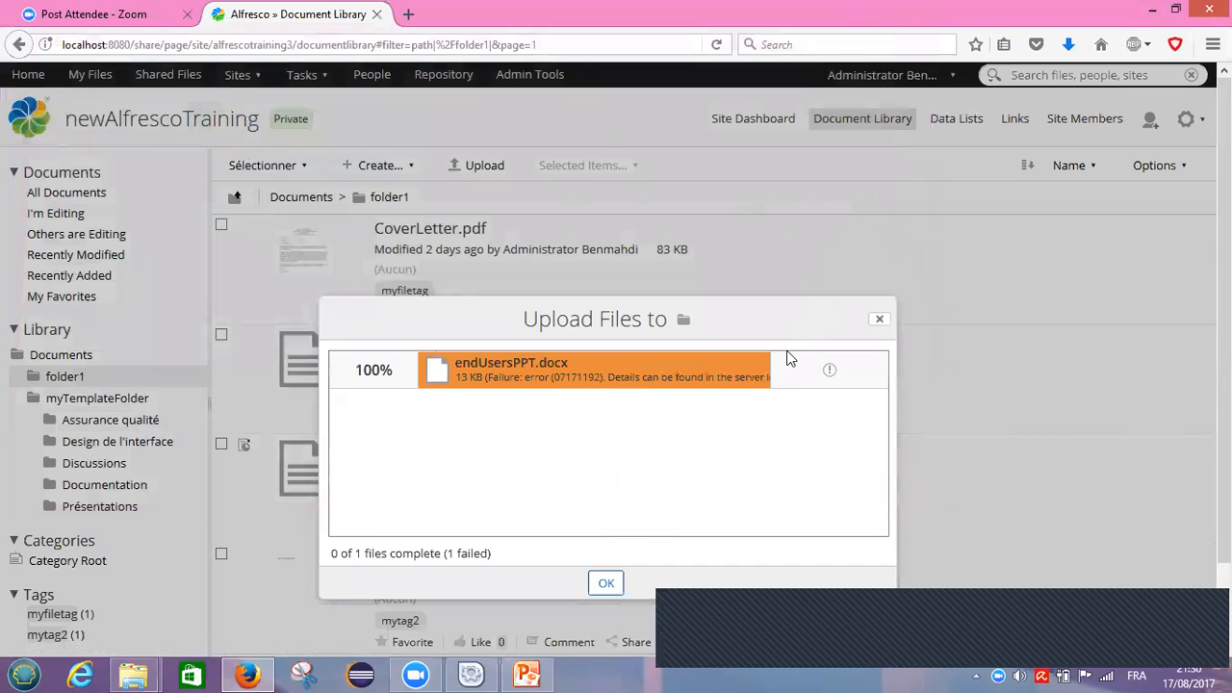
left_click(879, 323)
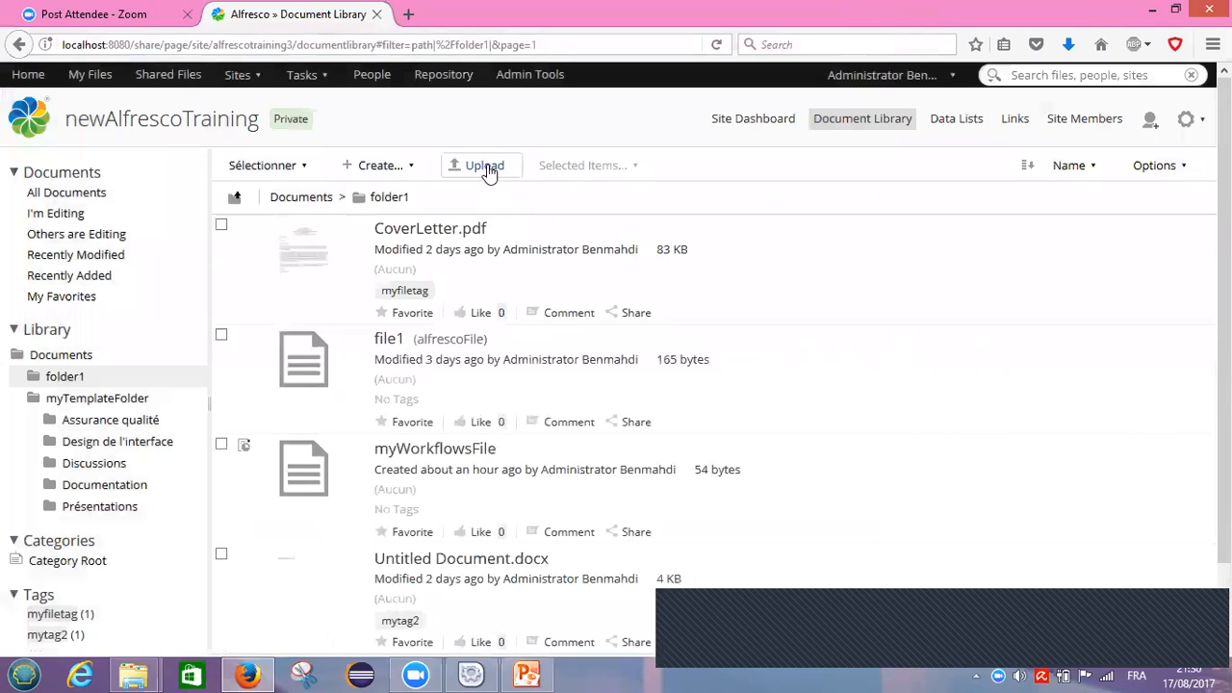
Upload the Word document alfrescoTest from the desktop to folder1
left_click(486, 168)
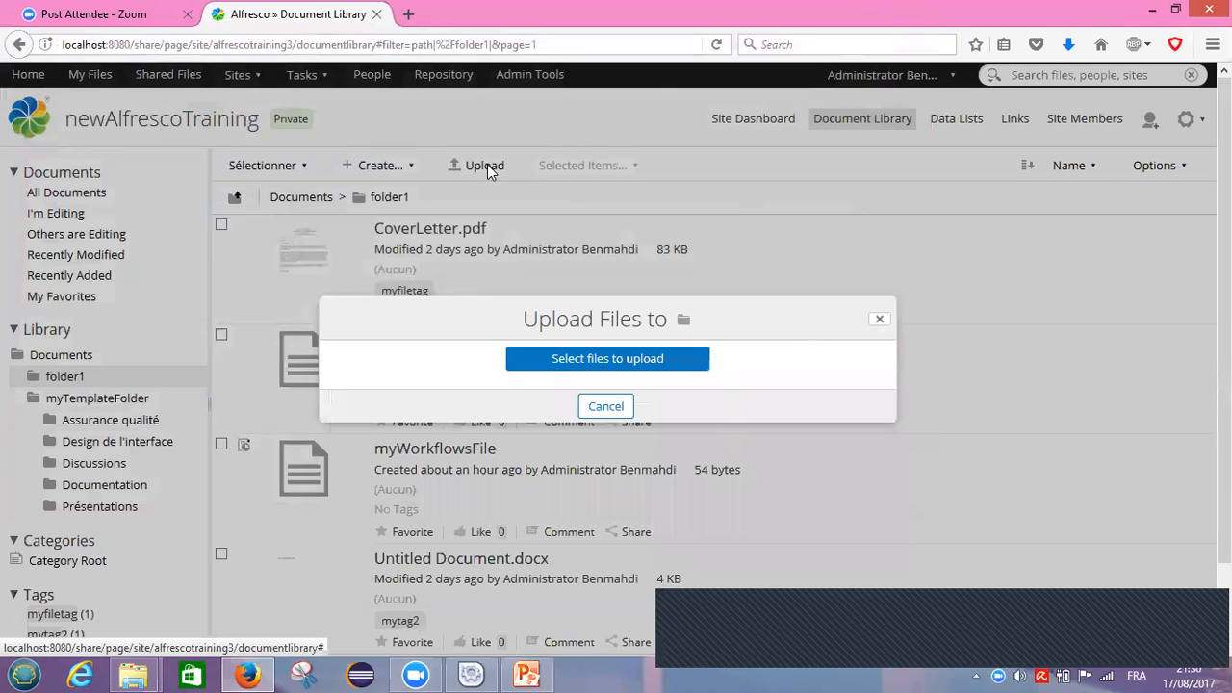
left_click(615, 369)
left_click_drag(536, 122, 552, 305)
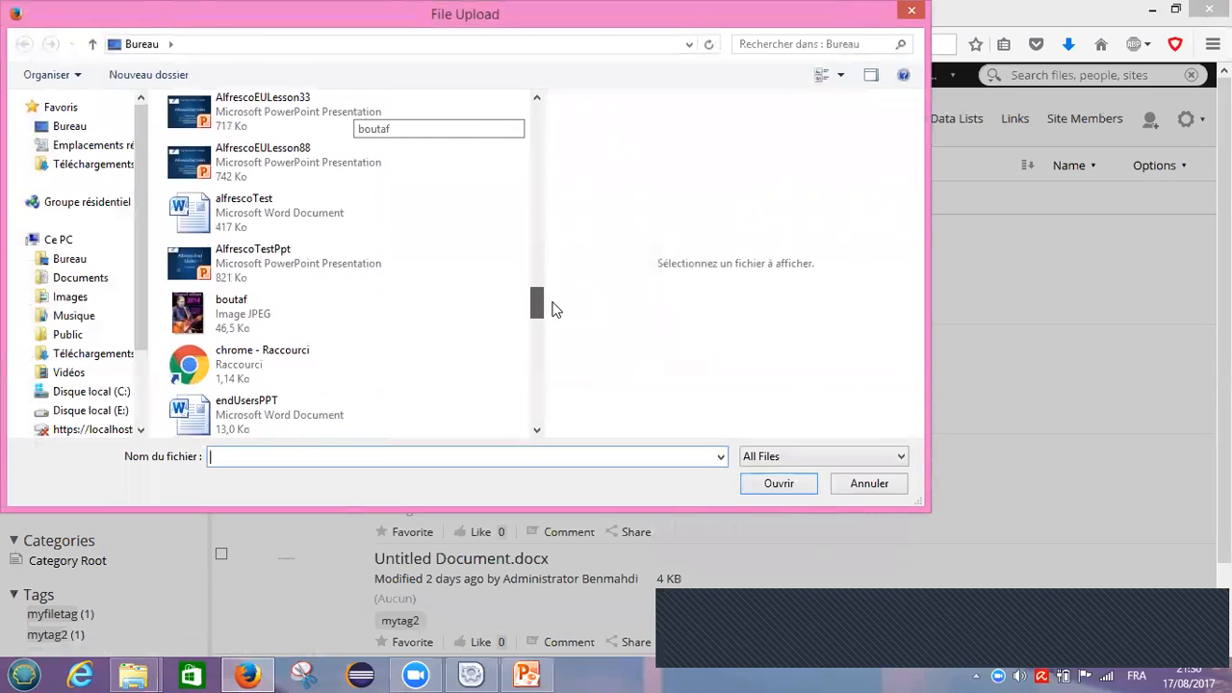
double_click(226, 198)
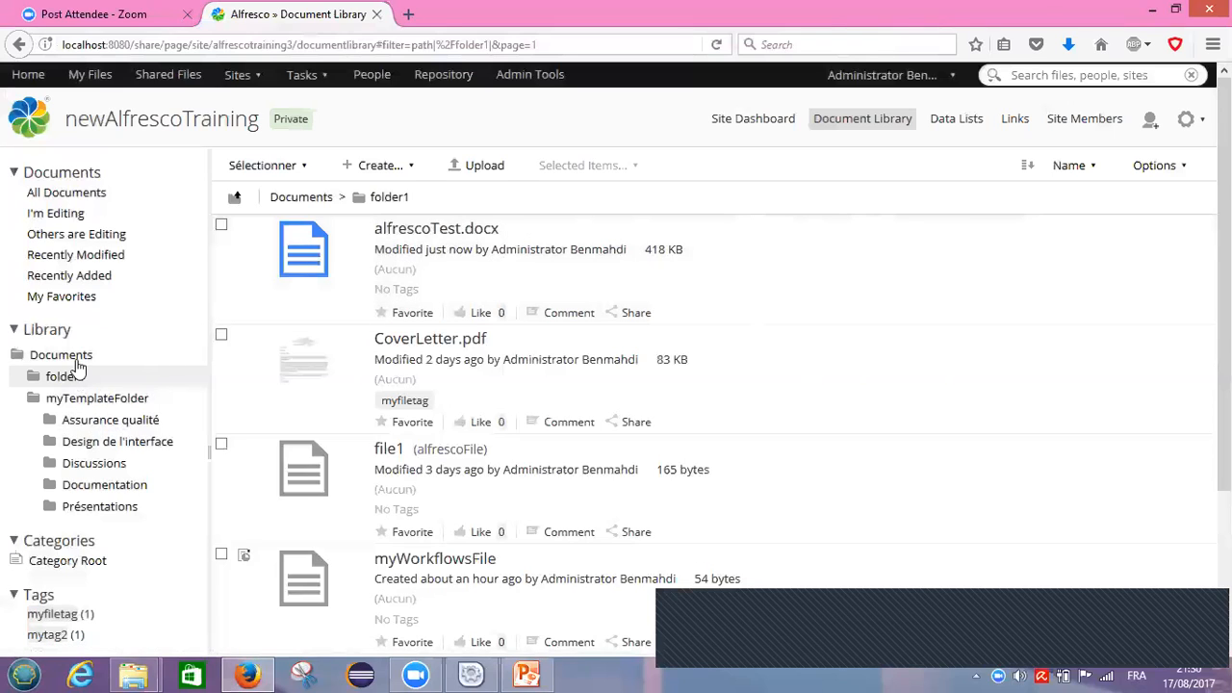
Check myTemplateFolder for the PDF copy of alfrescoTest, and return to the library's Documents root
left_click(77, 357)
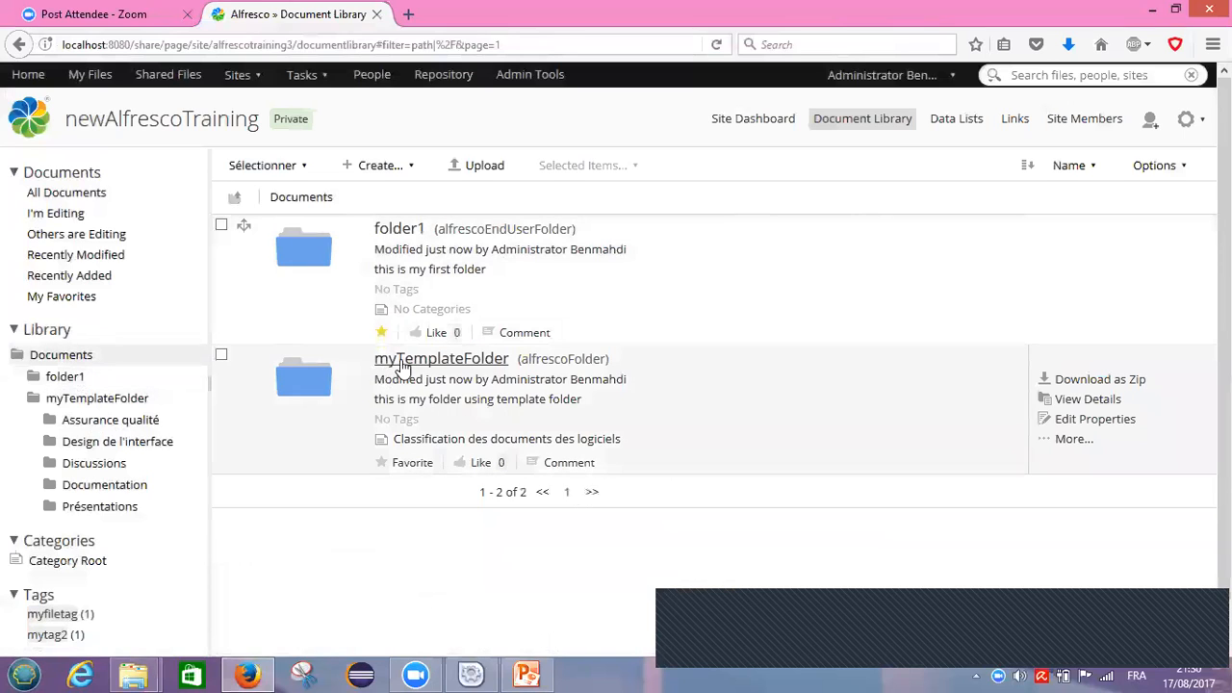
left_click(418, 361)
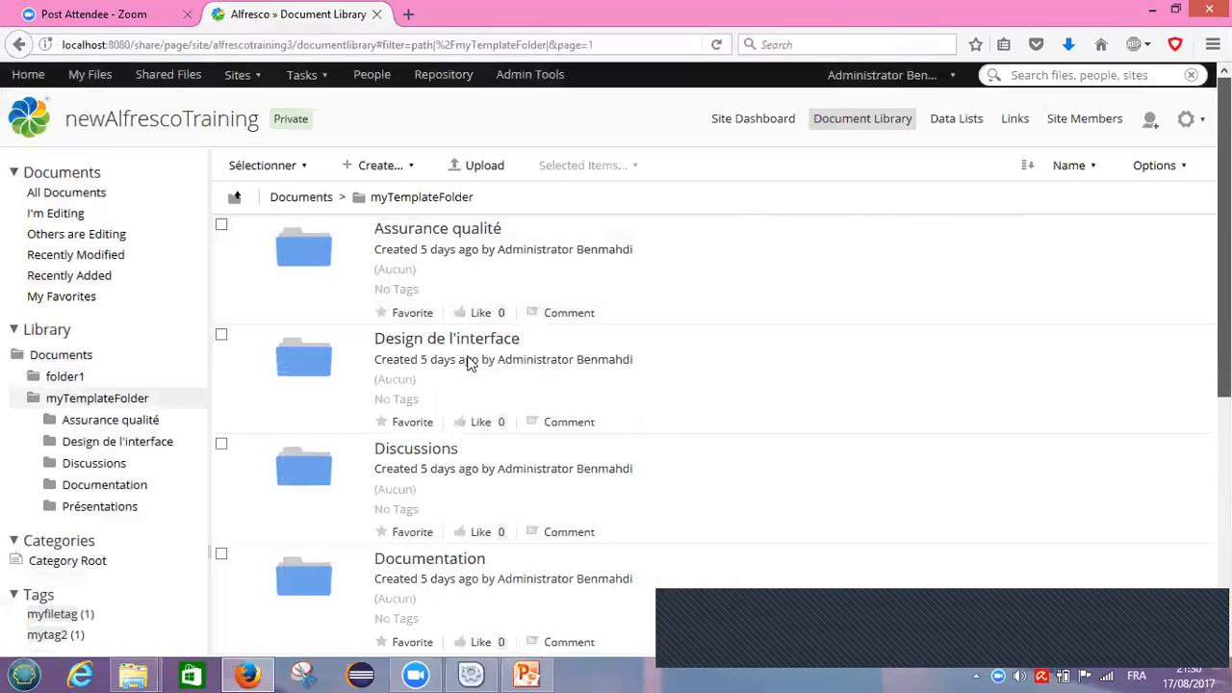
scroll(404, 390, "down", 4)
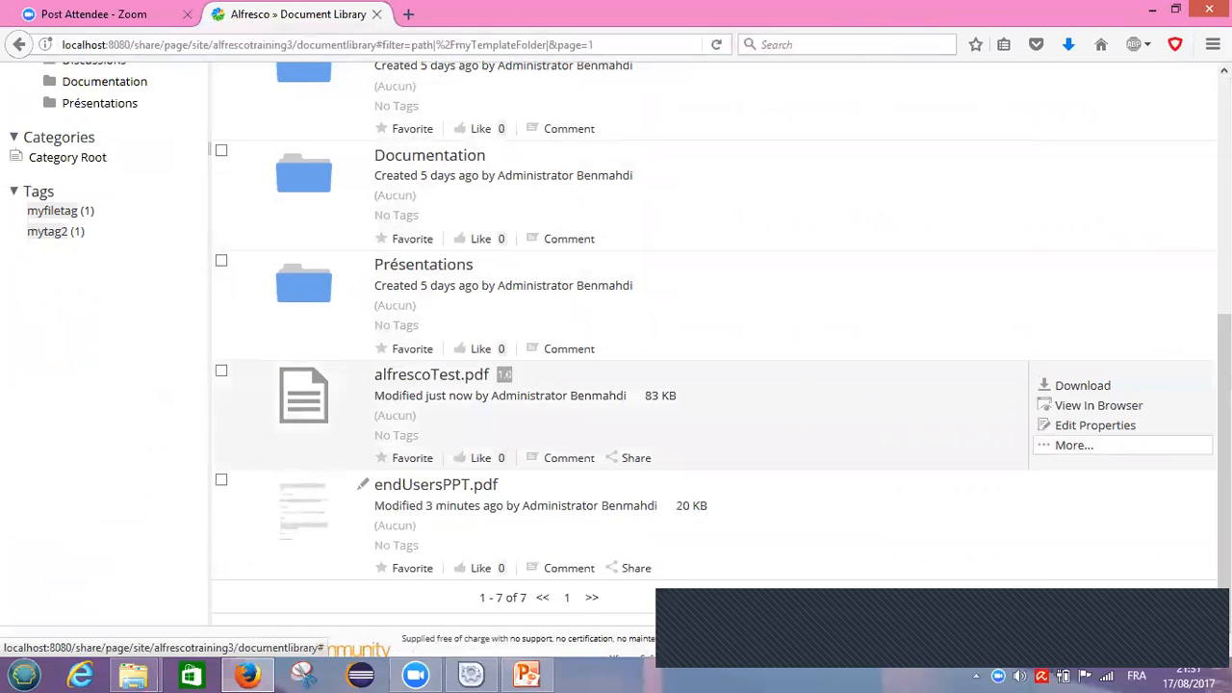
scroll(616, 366, "up", 5)
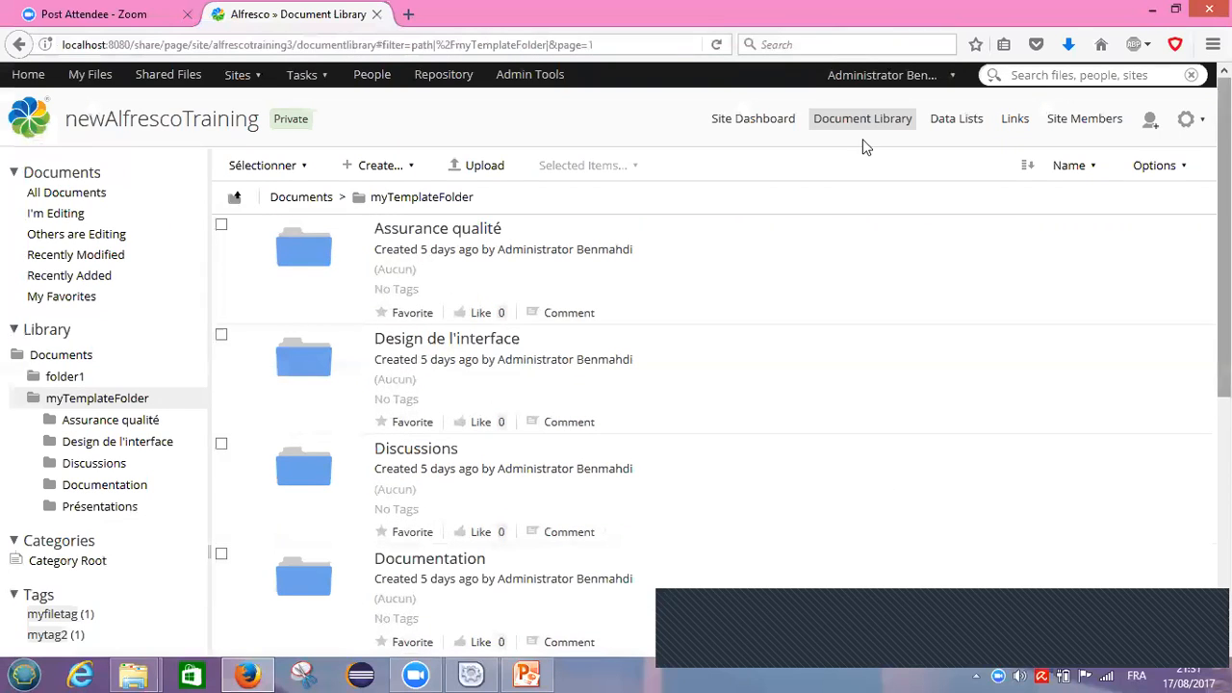
left_click(69, 360)
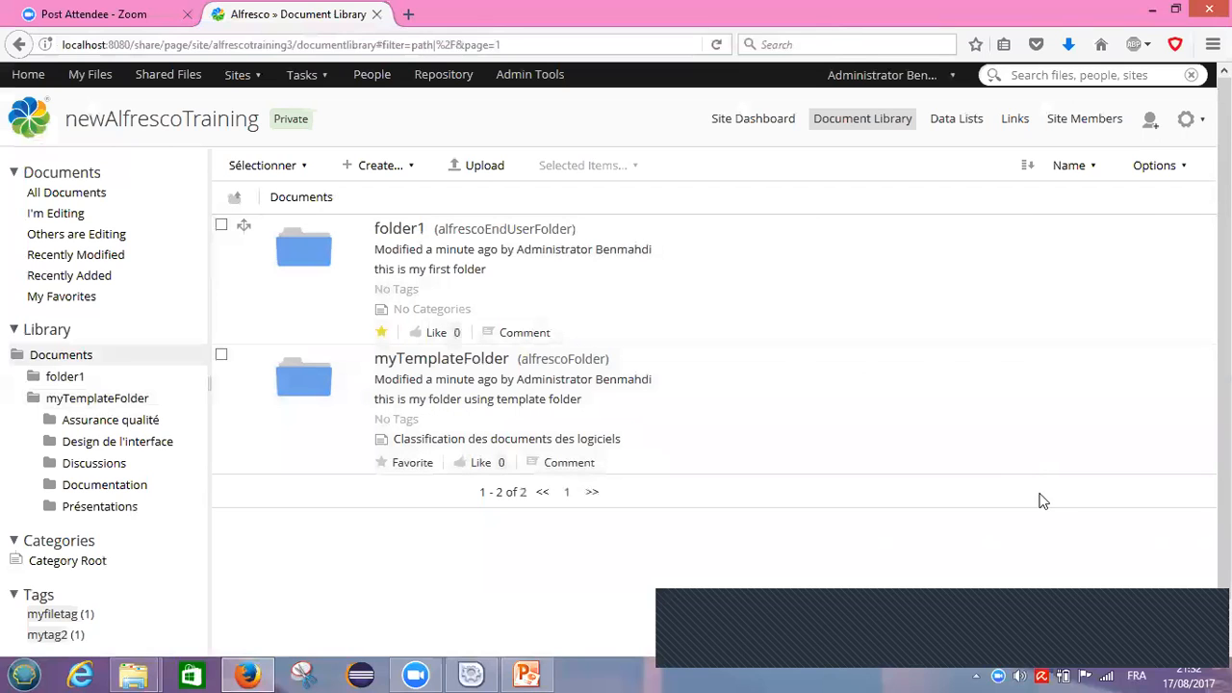
Switch to the AlfrescoEULesson2 presentation in PowerPoint and start the slide show from the Thank you slide
left_click(526, 673)
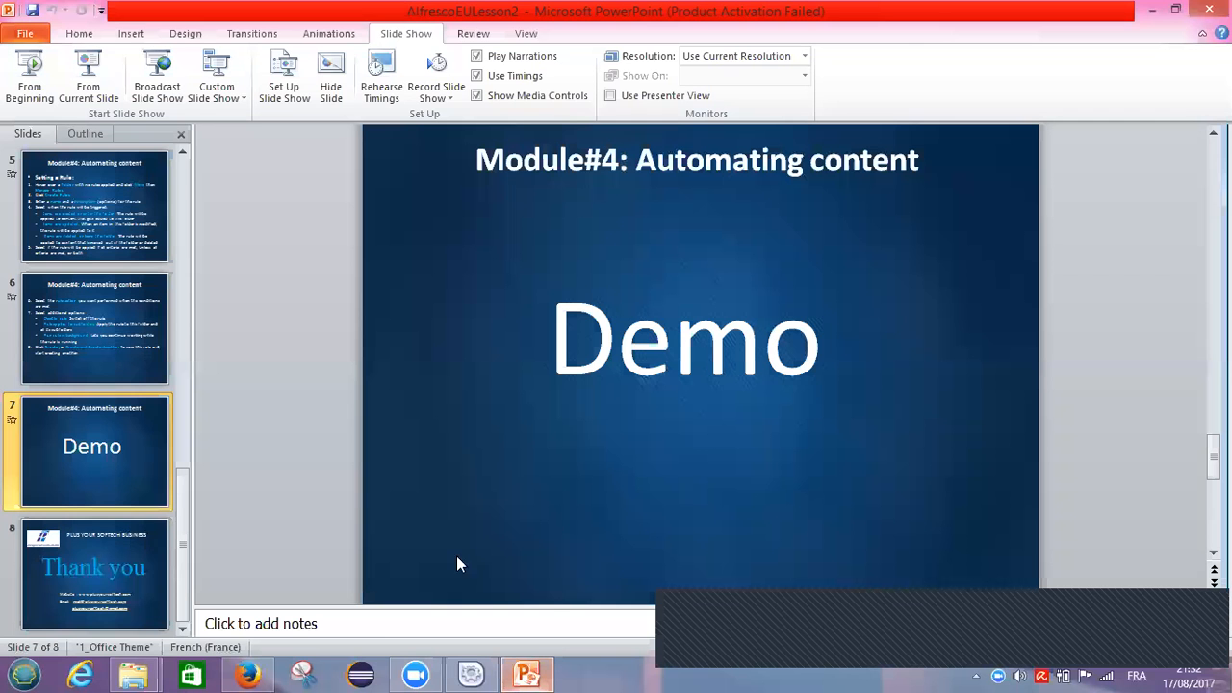
left_click(79, 543)
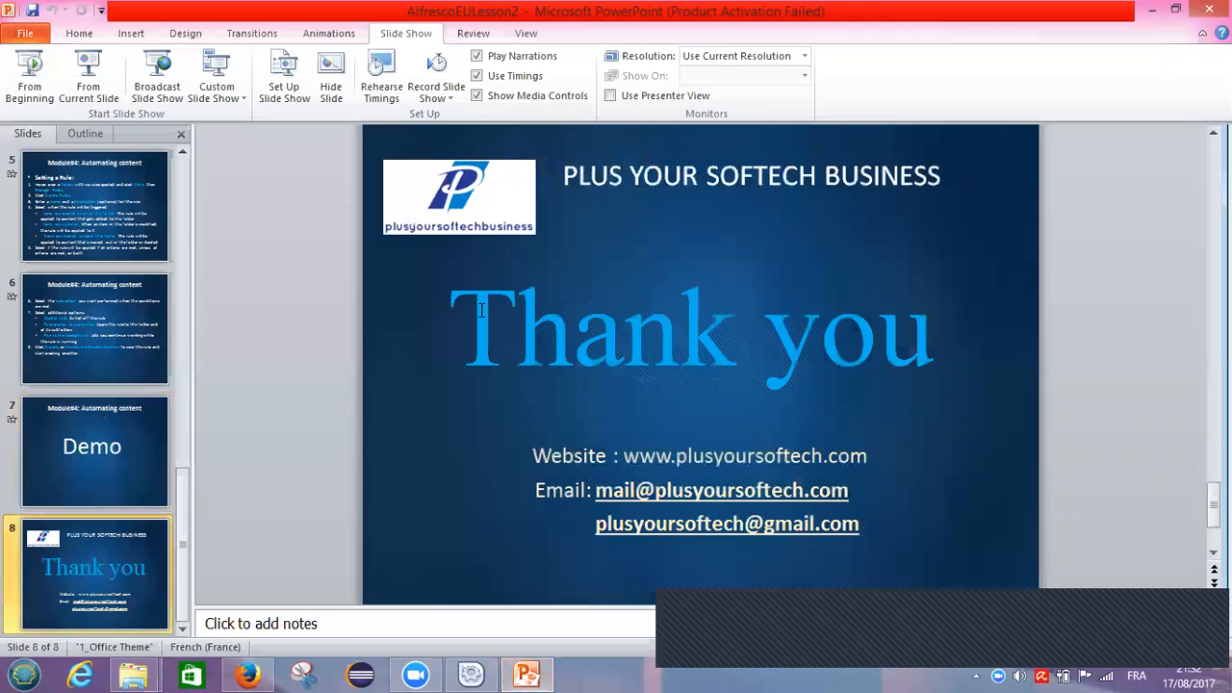
left_click(101, 69)
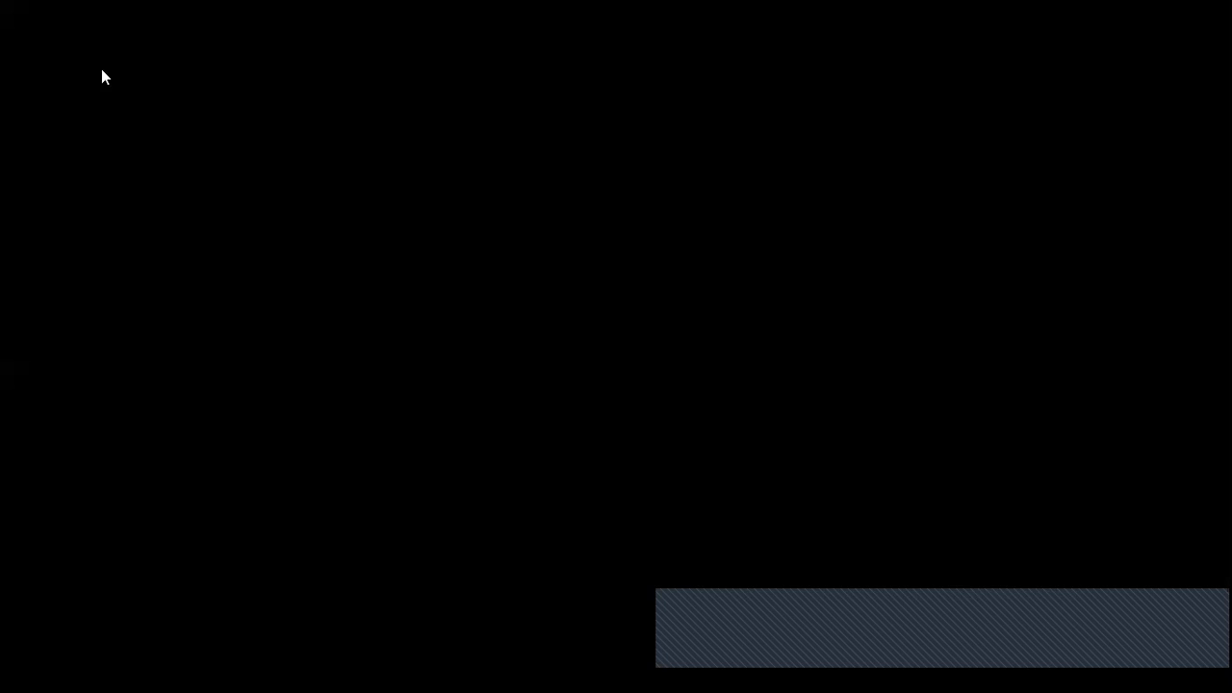